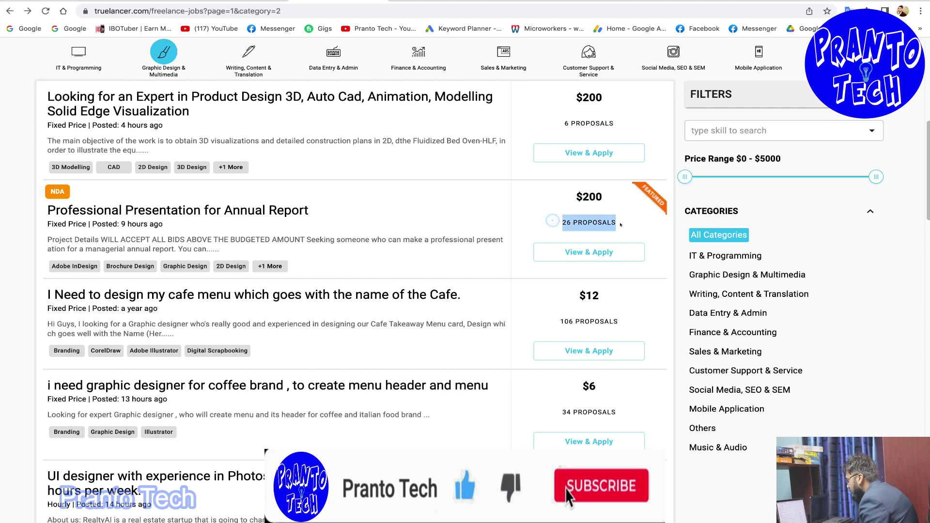
Examine the budget and proposal count of the 3D product design job, and the available job category names
scroll(548, 213, up, 1)
drag(574, 122, 602, 127)
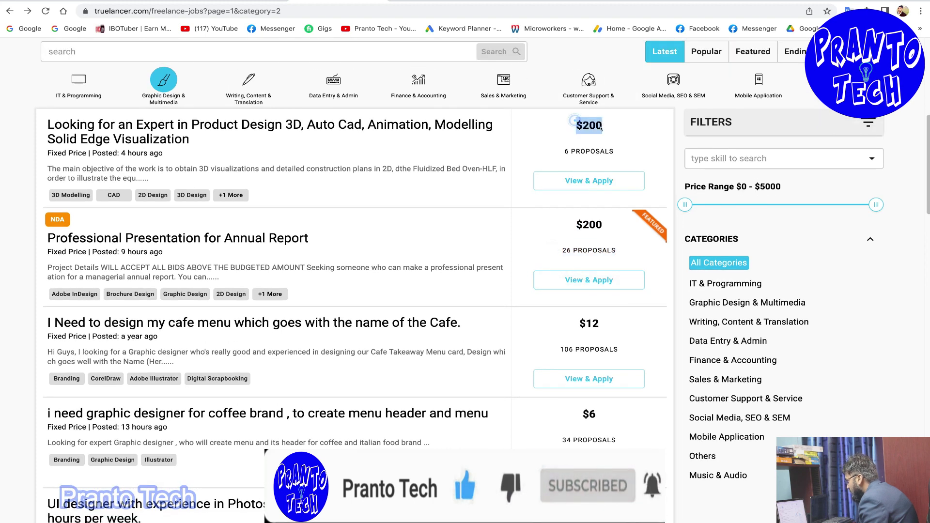
triple_click(546, 151)
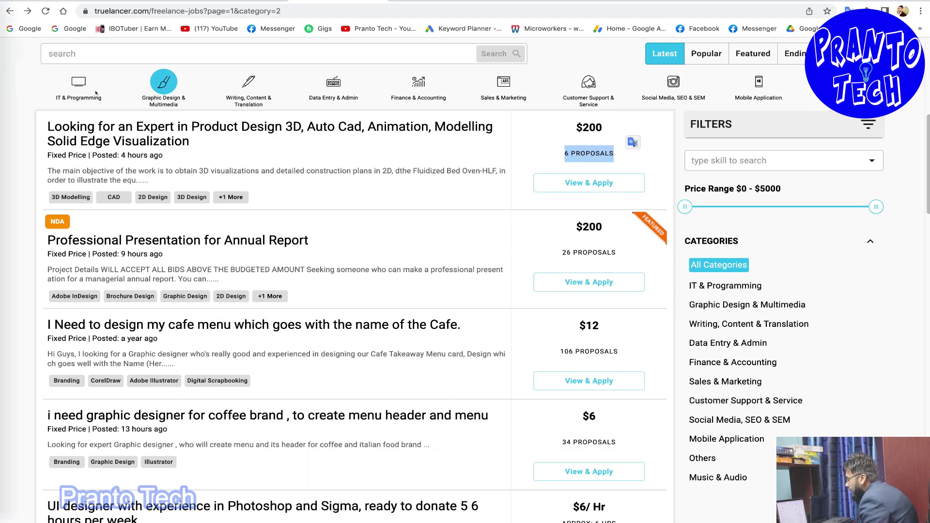
drag(50, 96, 104, 98)
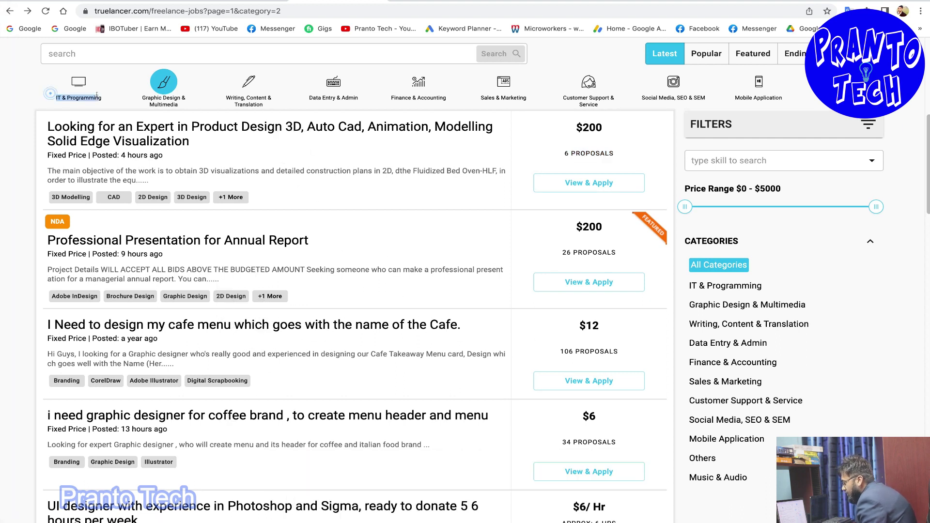
click(135, 98)
drag(226, 97, 245, 98)
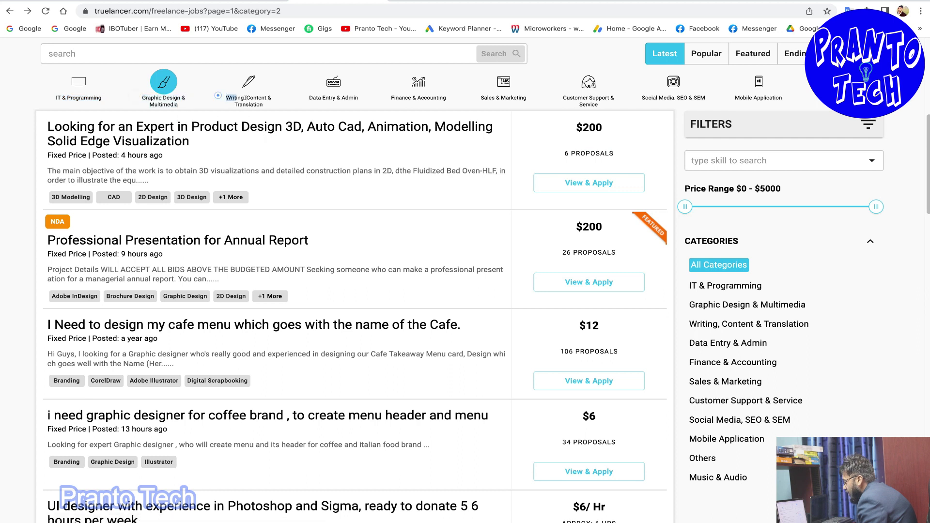
triple_click(245, 98)
drag(309, 98, 447, 100)
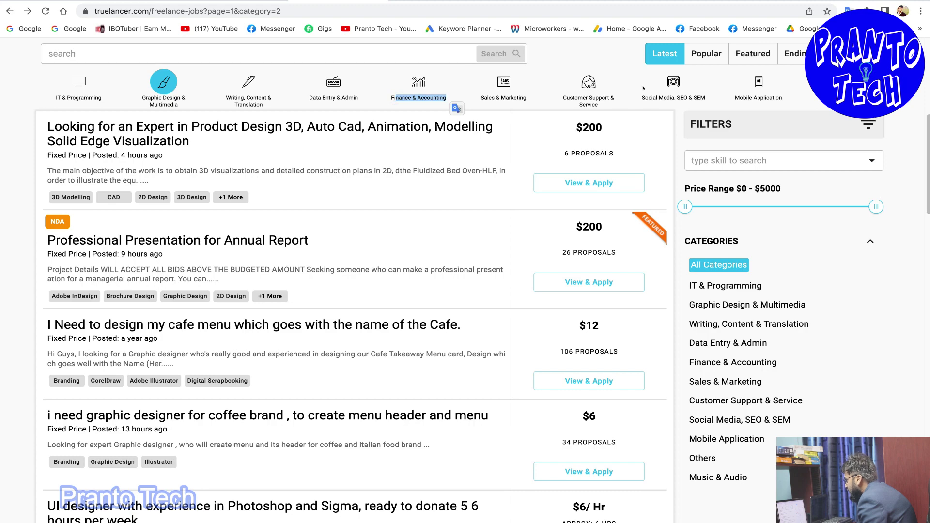
Browse the graphic design jobs and open the hourly project "instructional design creating a content for particular scenario"
scroll(364, 321, down, 20)
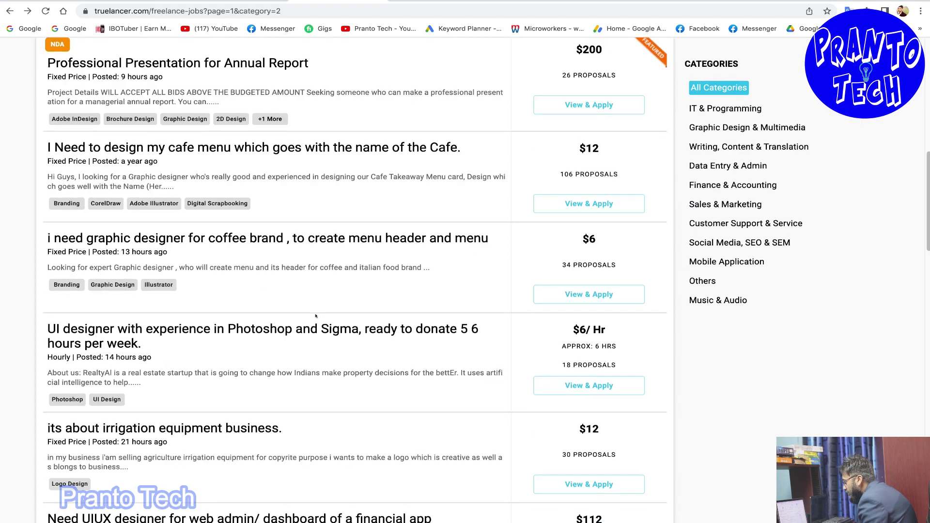
scroll(364, 321, up, 10)
scroll(499, 332, down, 3)
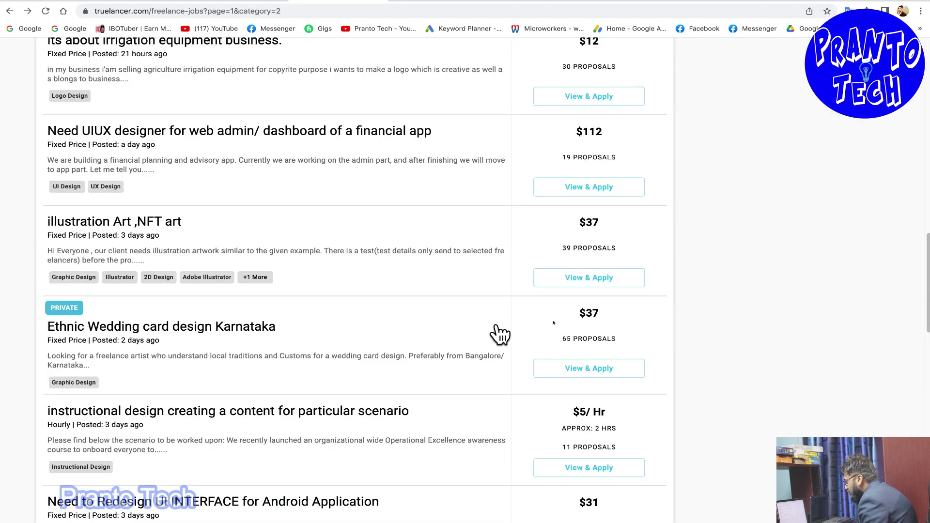
scroll(601, 338, down, 3)
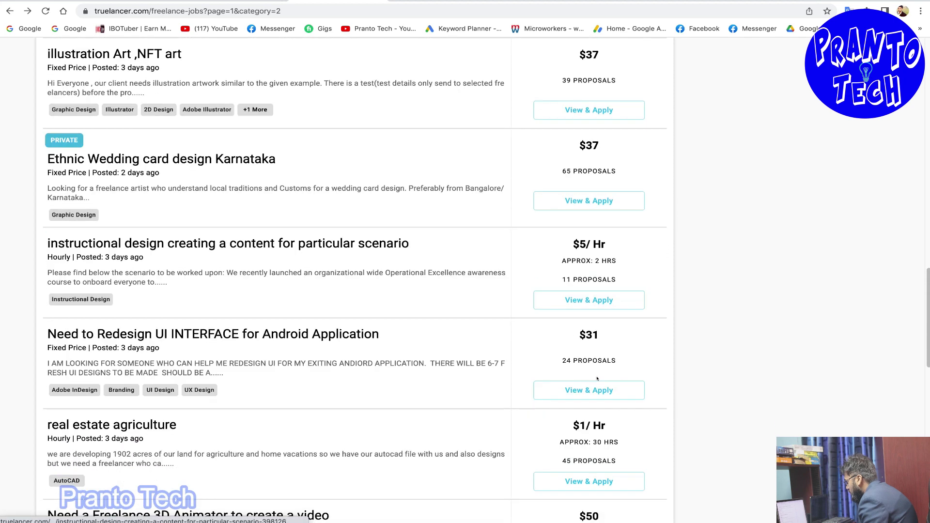
drag(601, 220, 605, 224)
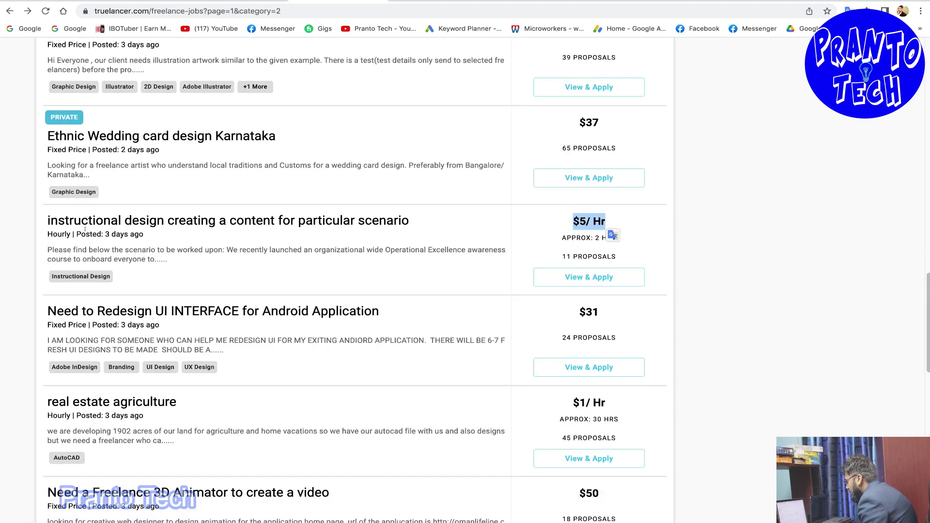
click(174, 224)
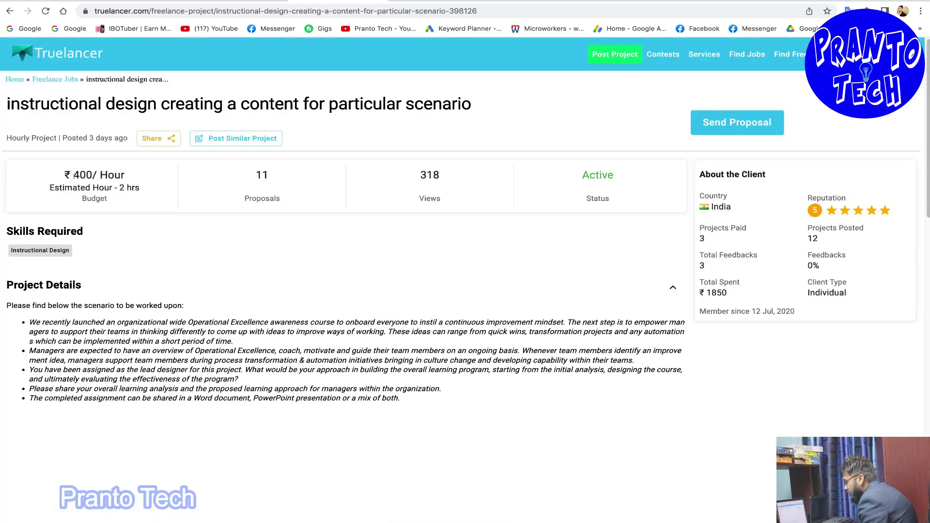
Review the project's hourly budget, status, views, number of proposals and project details
drag(73, 177, 125, 177)
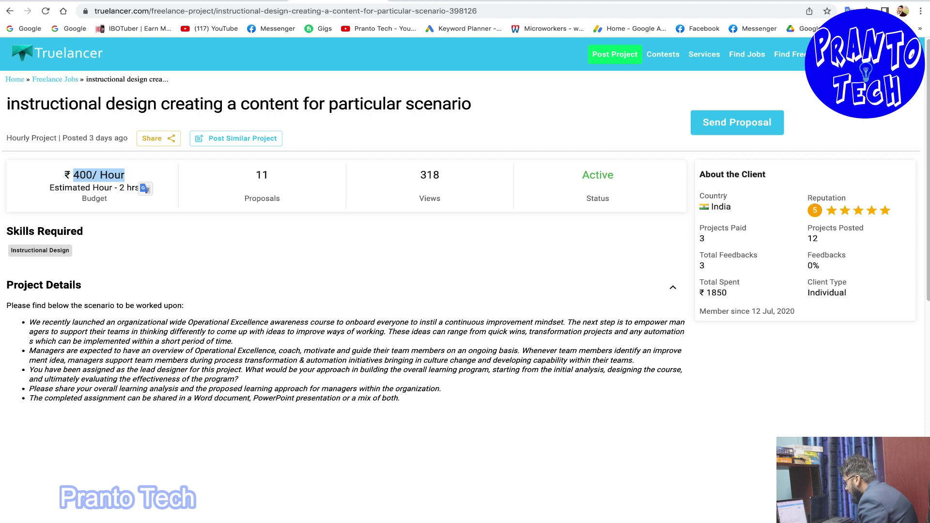
click(630, 178)
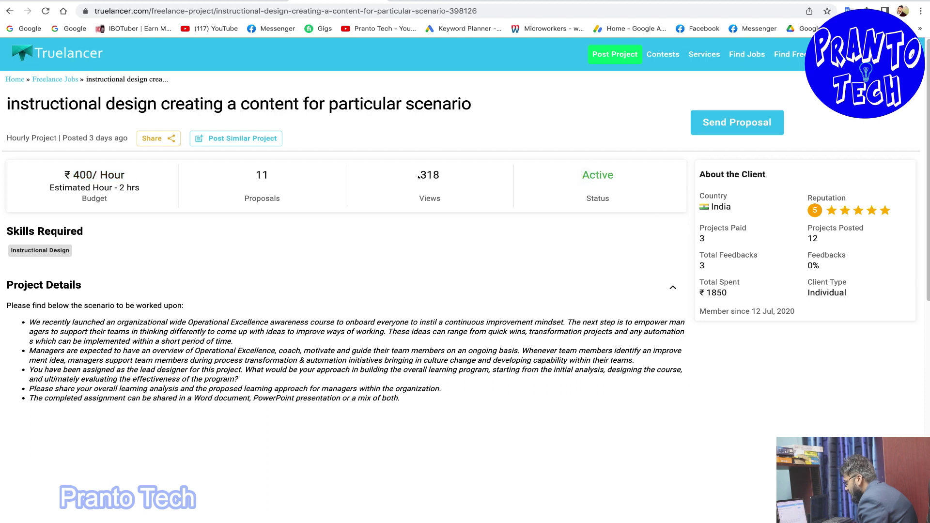
drag(418, 178, 449, 183)
drag(253, 176, 293, 190)
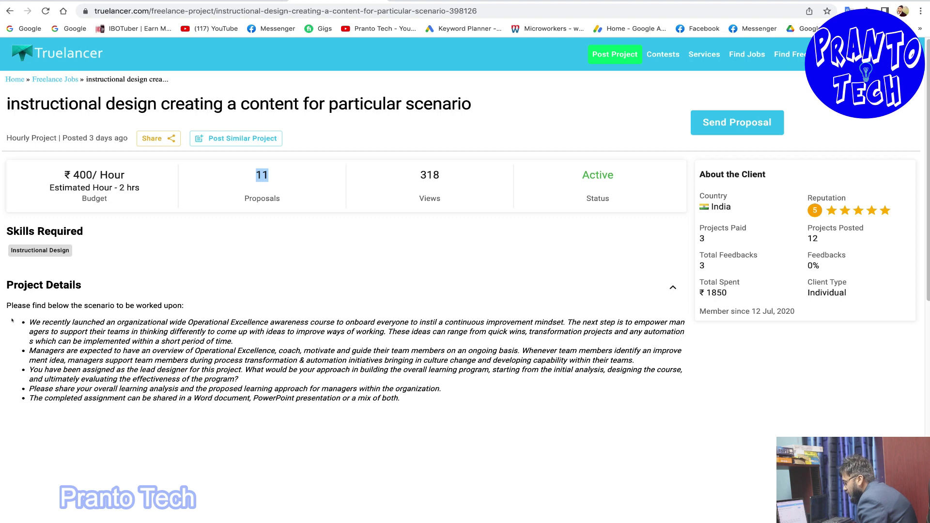
drag(28, 315, 274, 427)
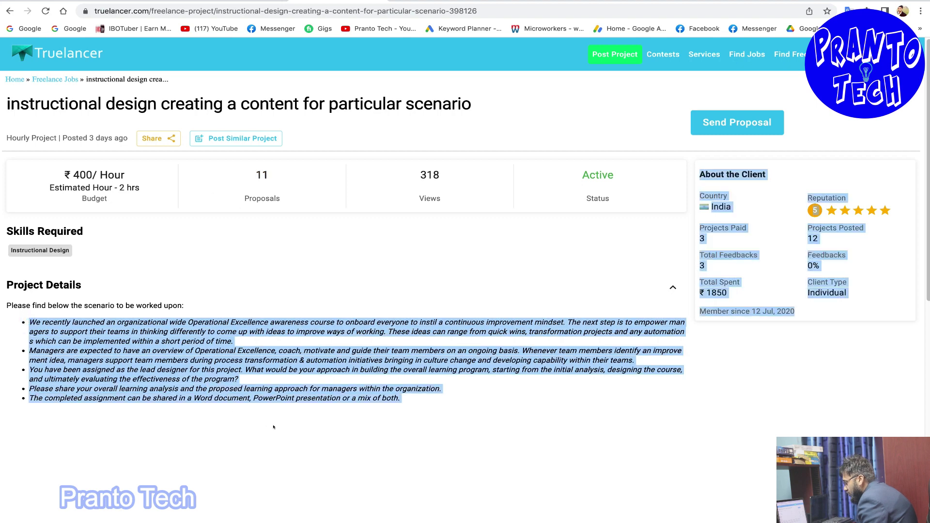
click(397, 451)
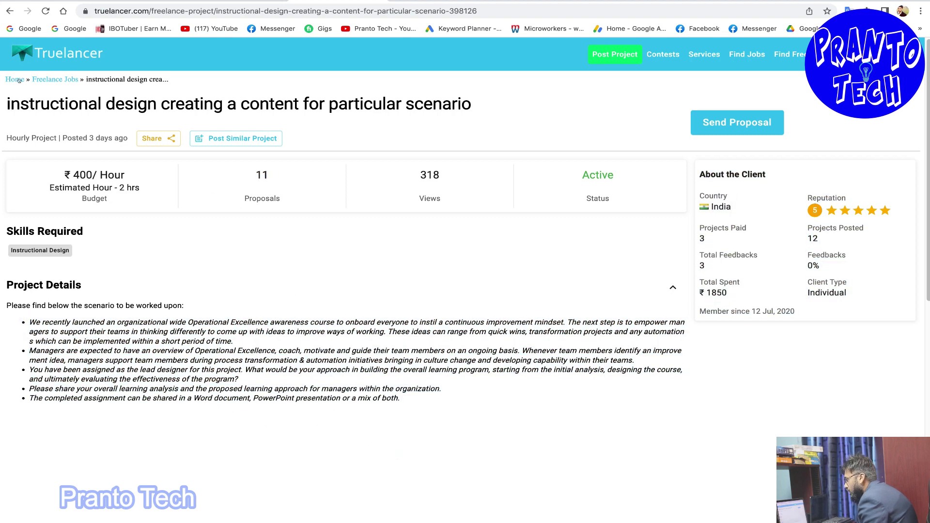
Return to the freelance jobs list and check the hourly rate of the Pulpy Honey logo and favicon job
click(10, 10)
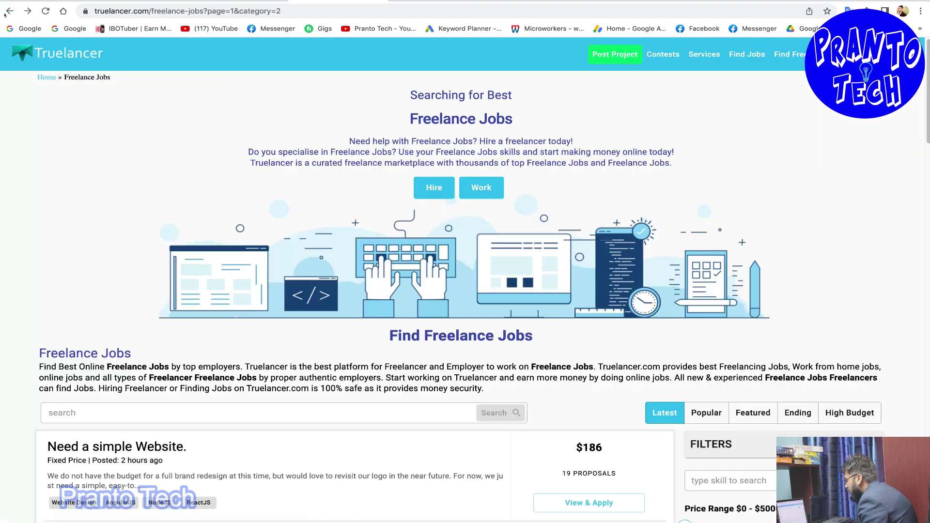
scroll(274, 216, down, 10)
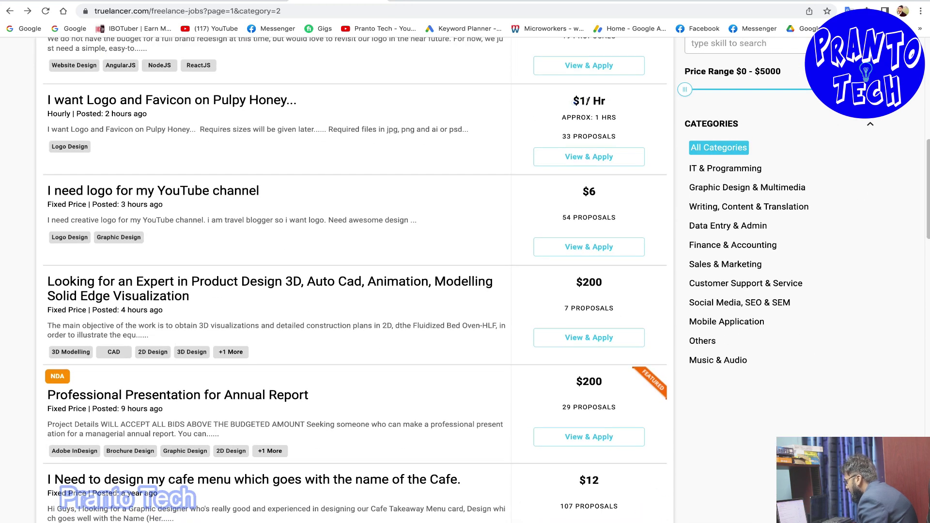
triple_click(588, 101)
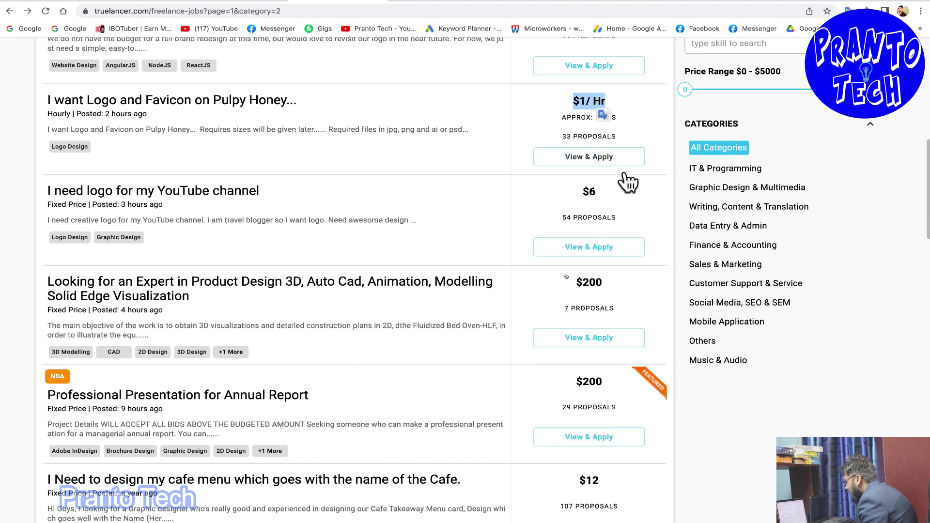
Filter the jobs by a price range of $0 to $916
scroll(549, 312, up, 3)
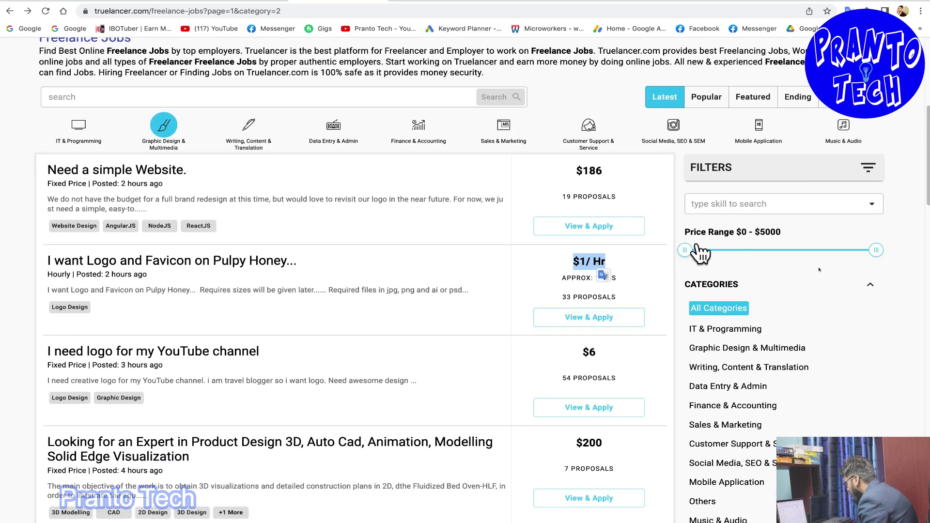
drag(875, 251, 681, 260)
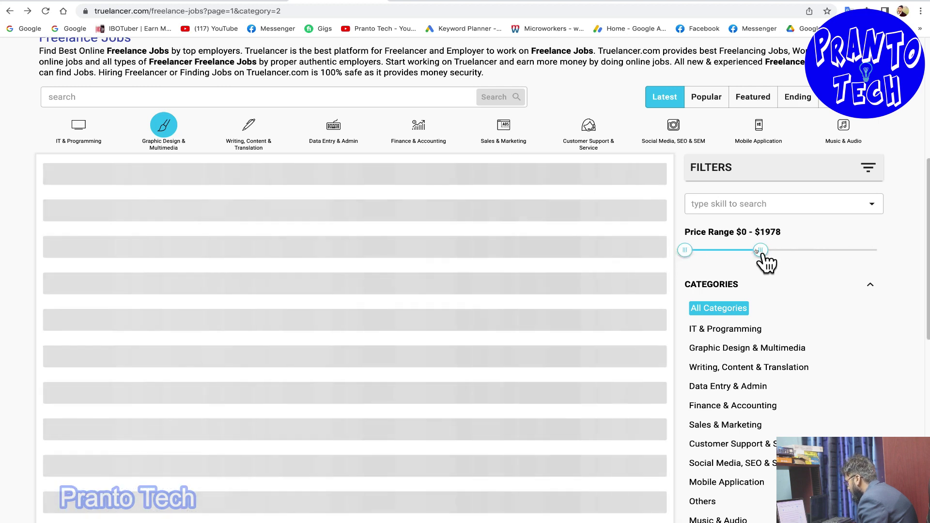
drag(761, 251, 721, 252)
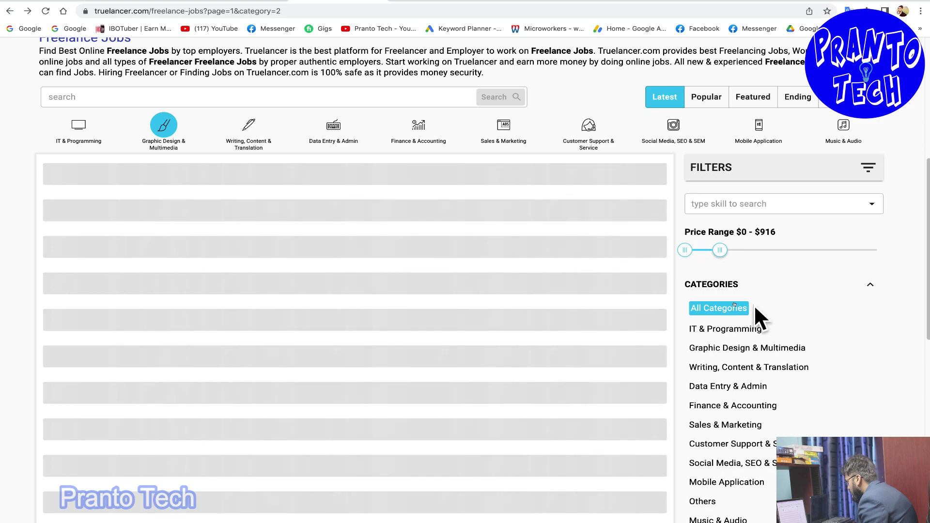
Open the sign-up page for creating a free Truelancer account
scroll(679, 320, down, 5)
scroll(403, 306, up, 4)
scroll(403, 306, up, 7)
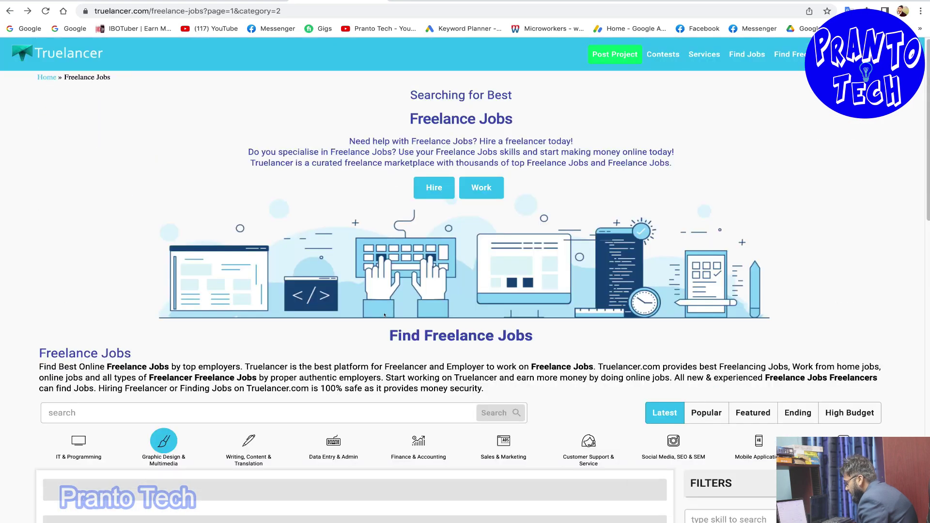
scroll(339, 310, down, 4)
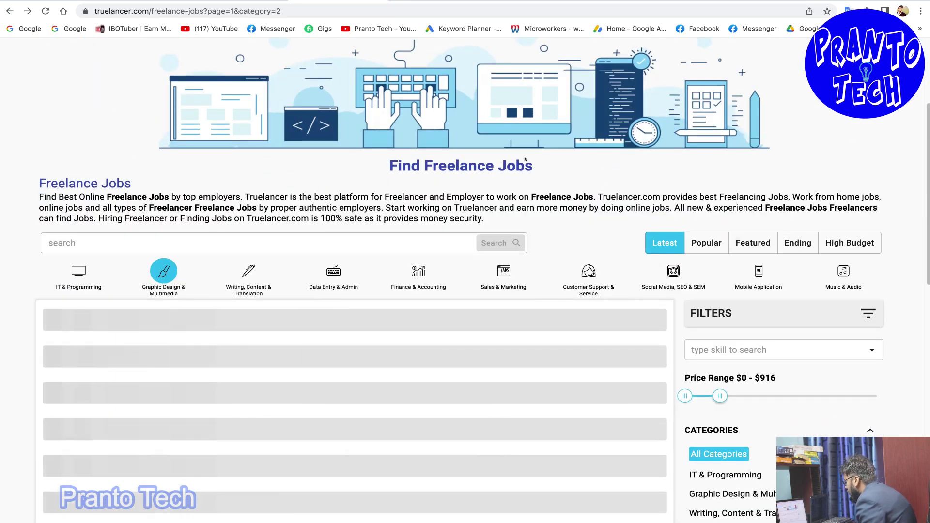
scroll(533, 114, up, 4)
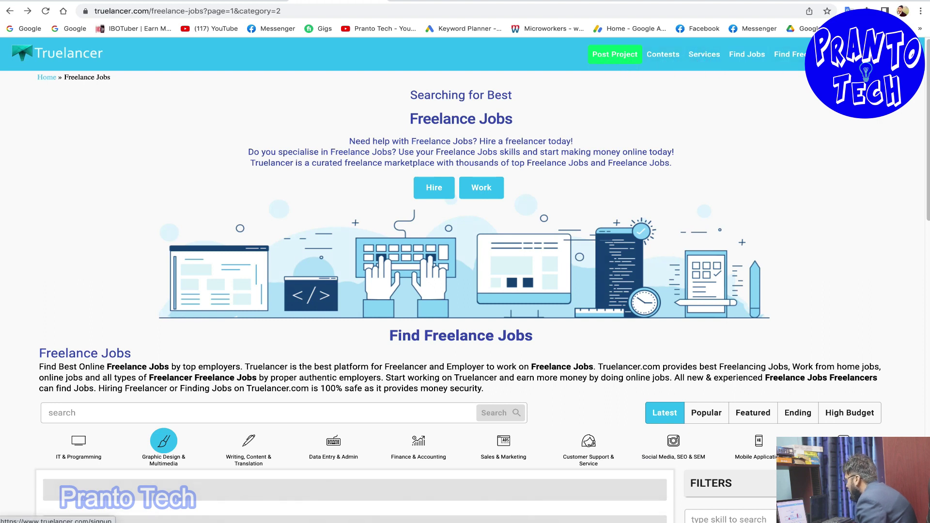
click(897, 54)
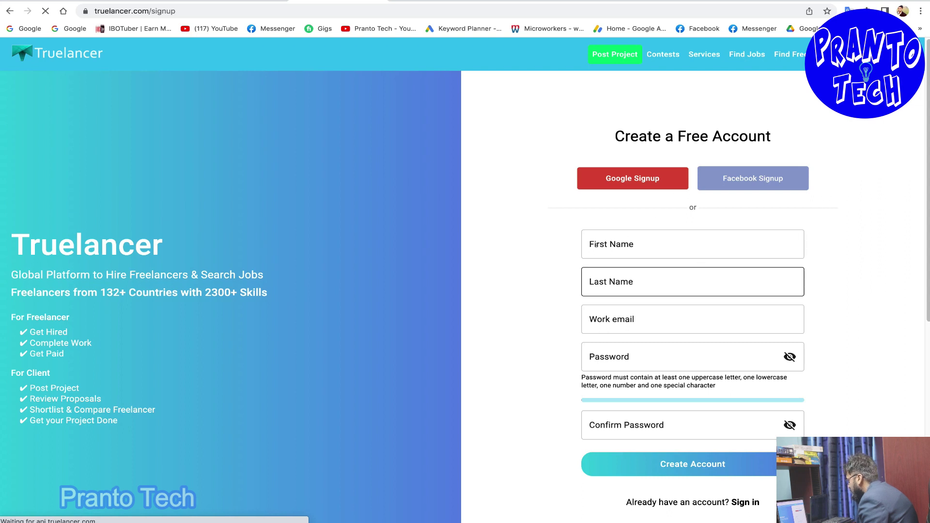
Complete the sign-up form with first name, last name, work email, password and password confirmation, and create the account
click(583, 252)
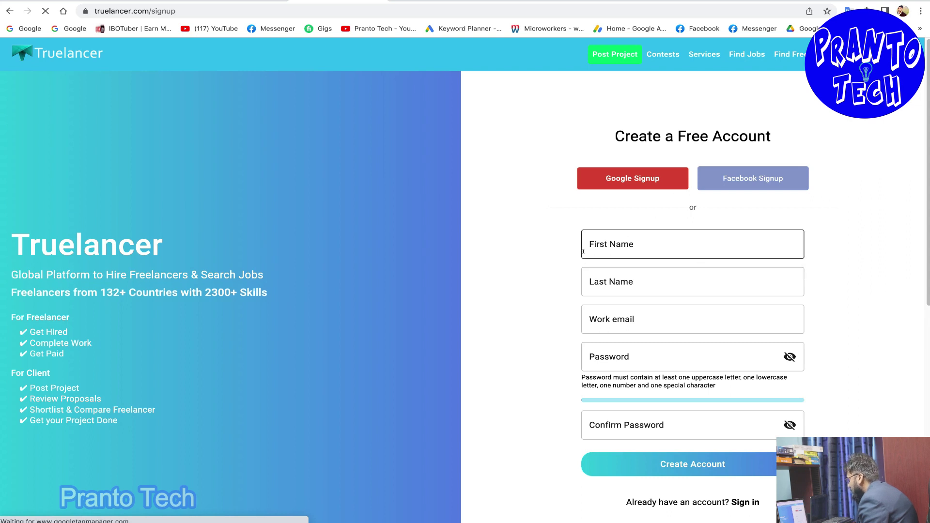
click(631, 273)
click(602, 323)
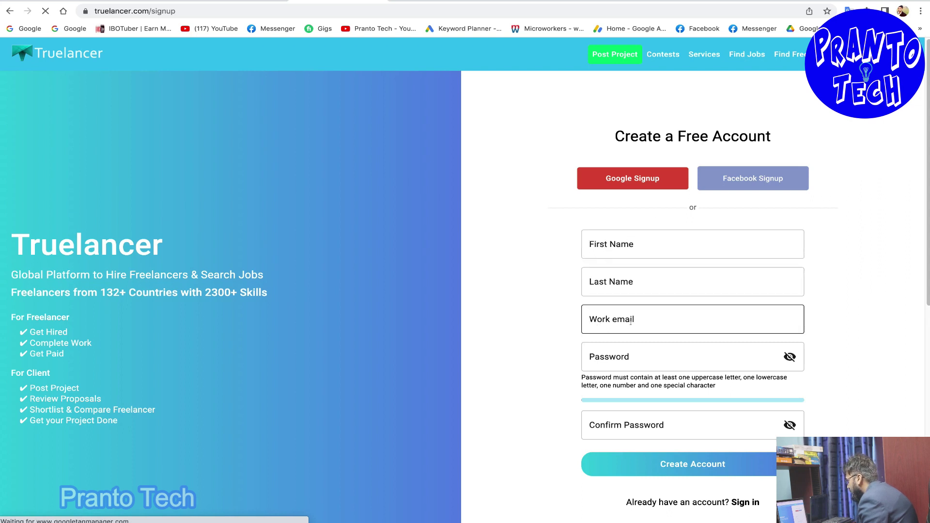
click(642, 357)
click(655, 434)
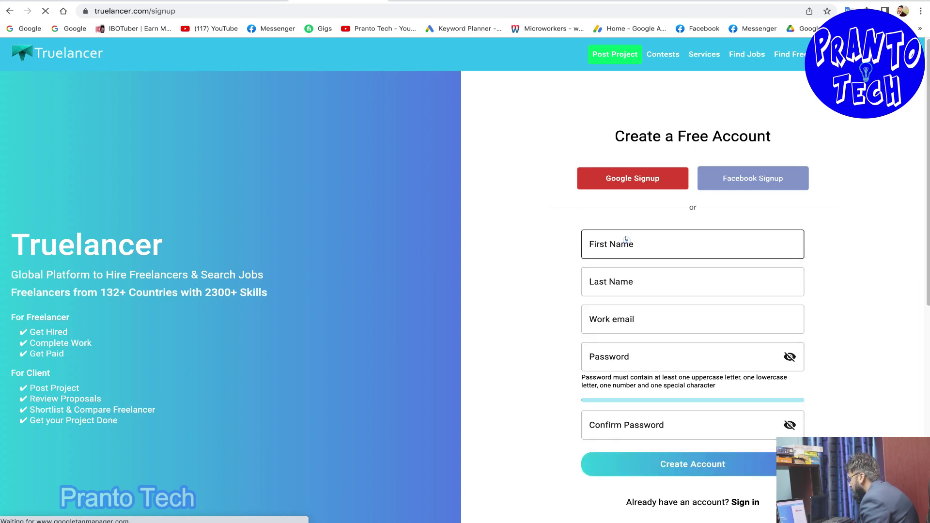
click(612, 241)
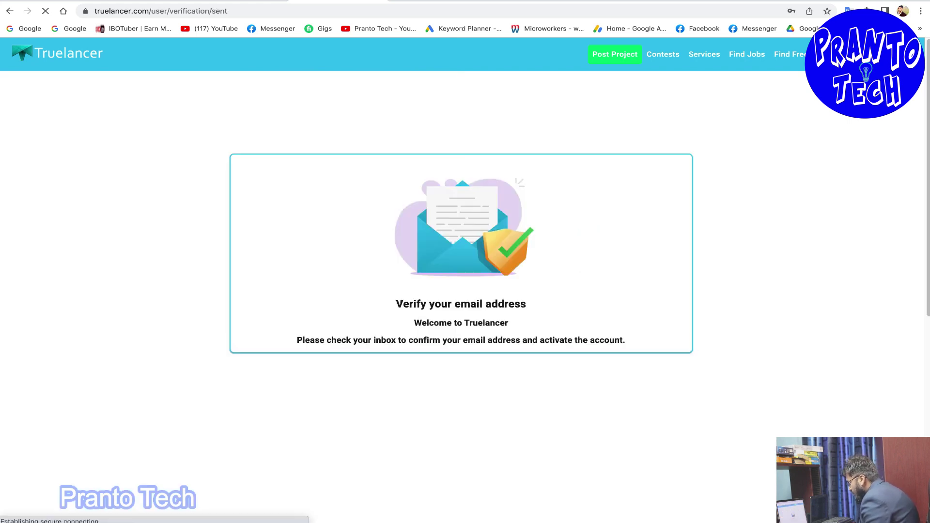
Read the email verification notice and save the new account's login in the browser
drag(397, 304, 526, 305)
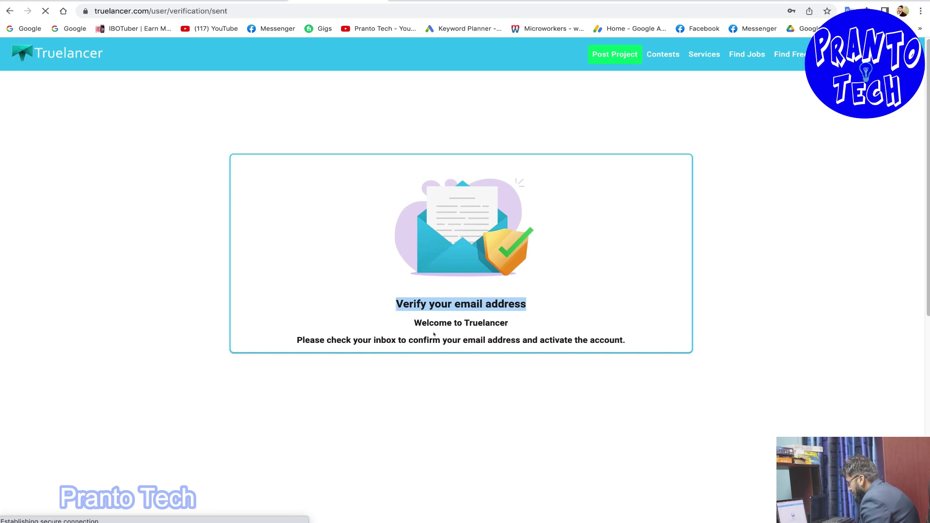
double_click(465, 323)
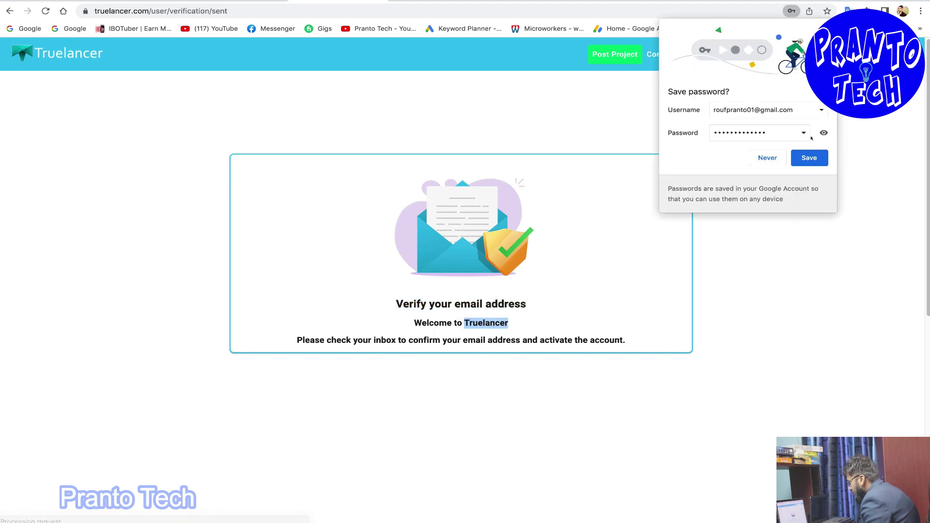
click(810, 157)
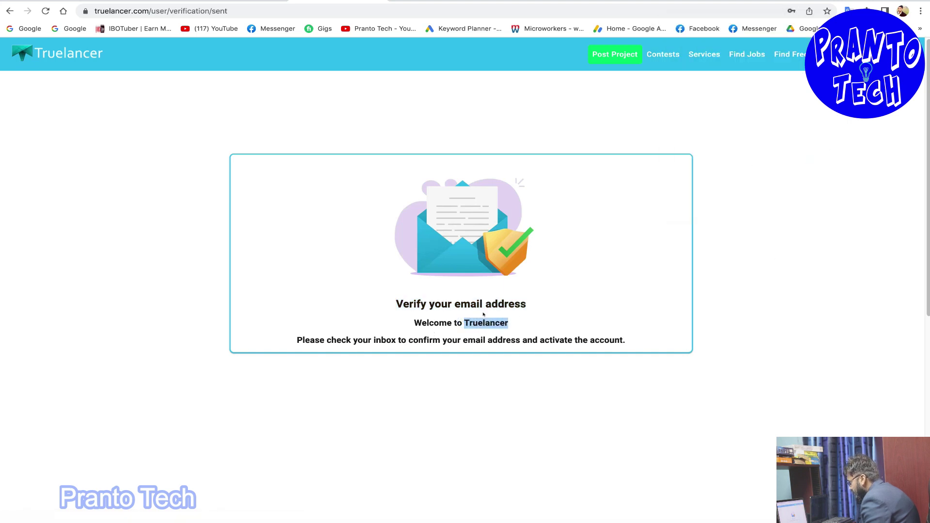
Switch to the Gmail inbox, open the Truelancer Support verification email, and verify and activate the account
key(ctrl+Tab)
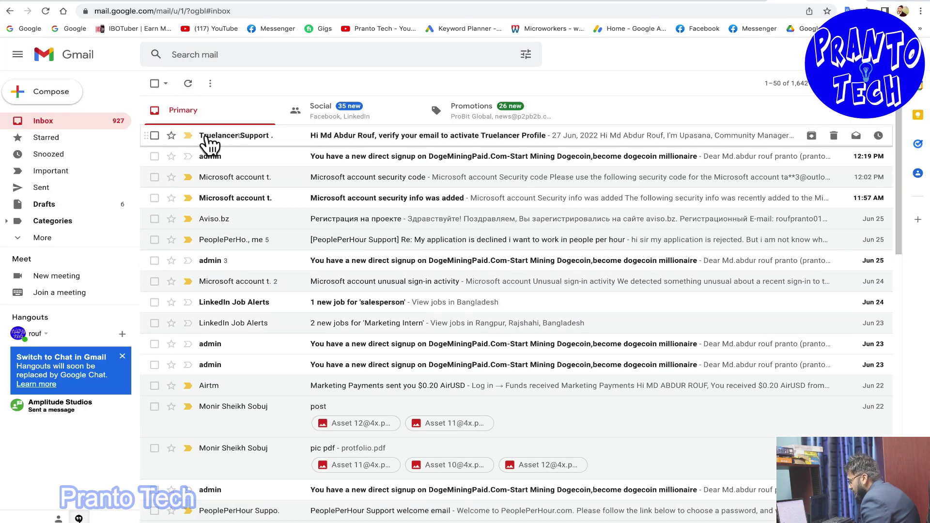
click(394, 135)
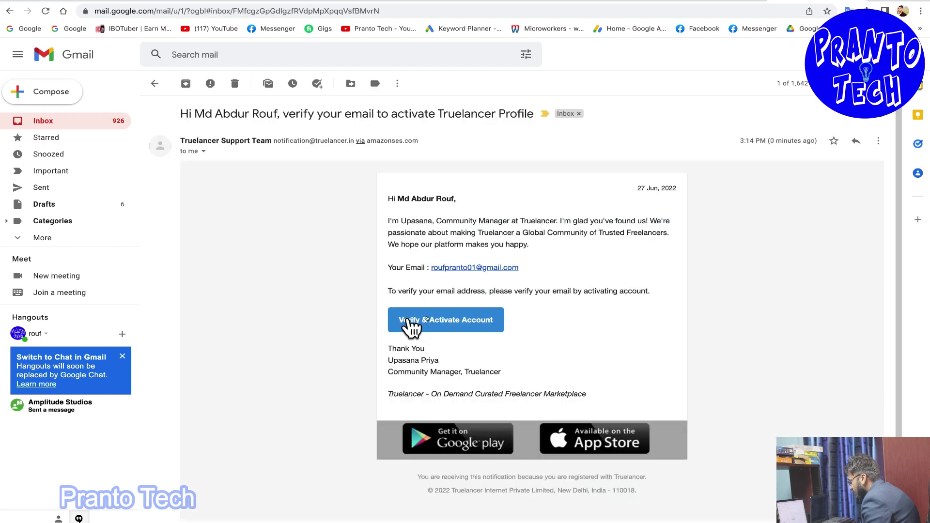
click(473, 319)
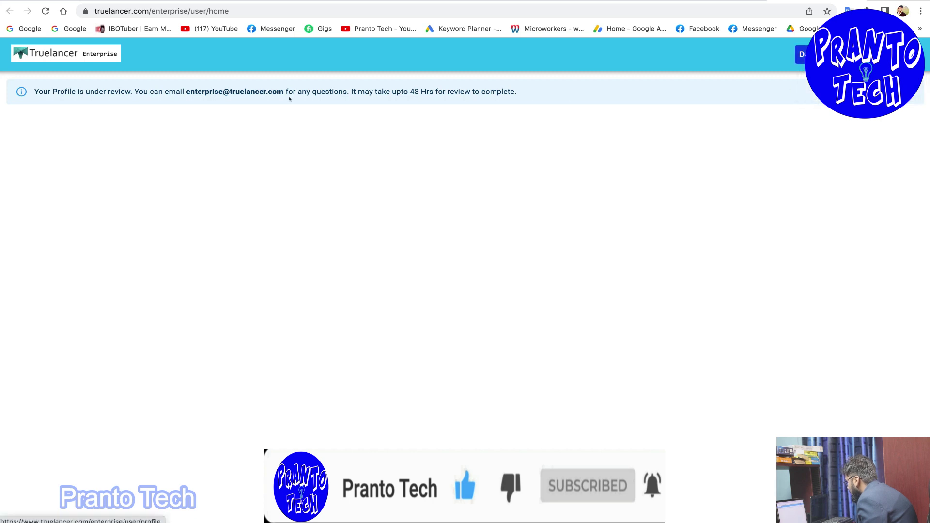
Read the profile review notice on the Truelancer Enterprise home page and open the account's profile page
drag(34, 91, 512, 90)
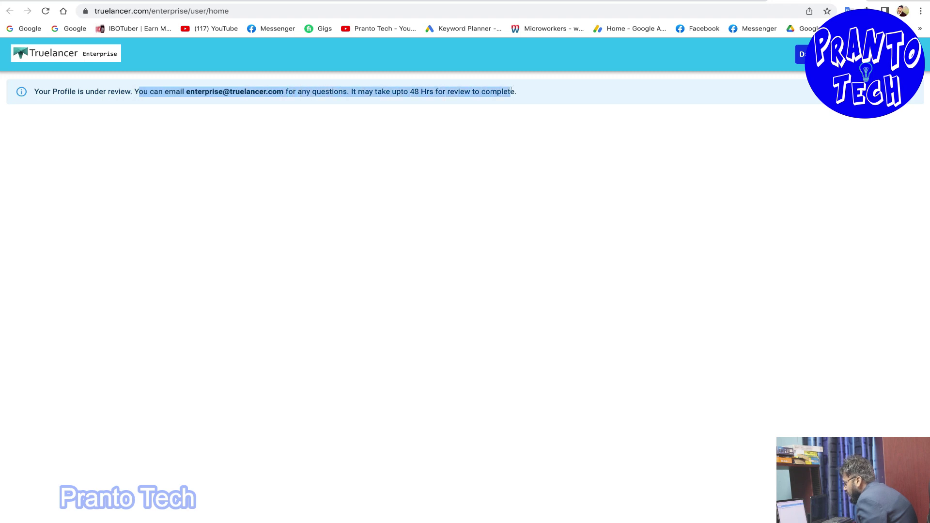
click(565, 90)
click(802, 54)
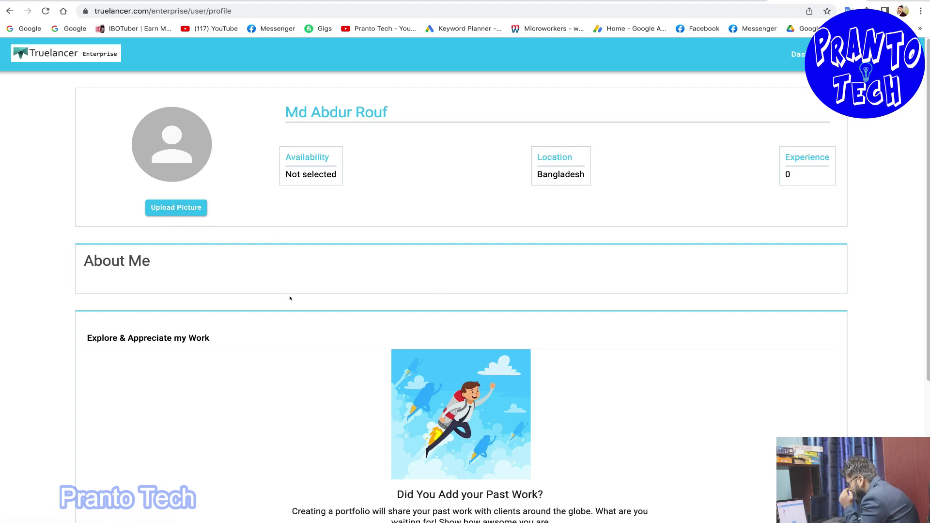
Upload the Screenshot_2020-09-13 preview PNG from Downloads as the profile picture, enlarging the crop area to include the whole head
click(173, 206)
click(112, 200)
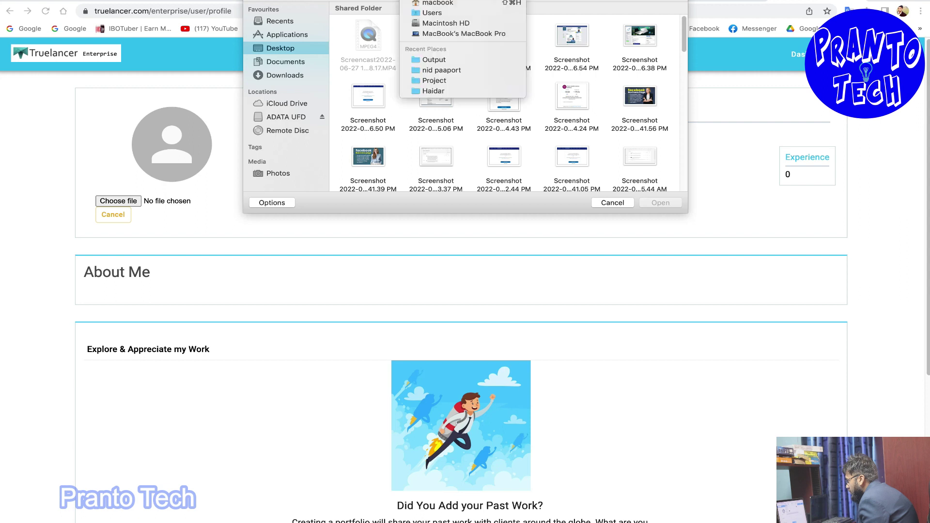
click(679, 35)
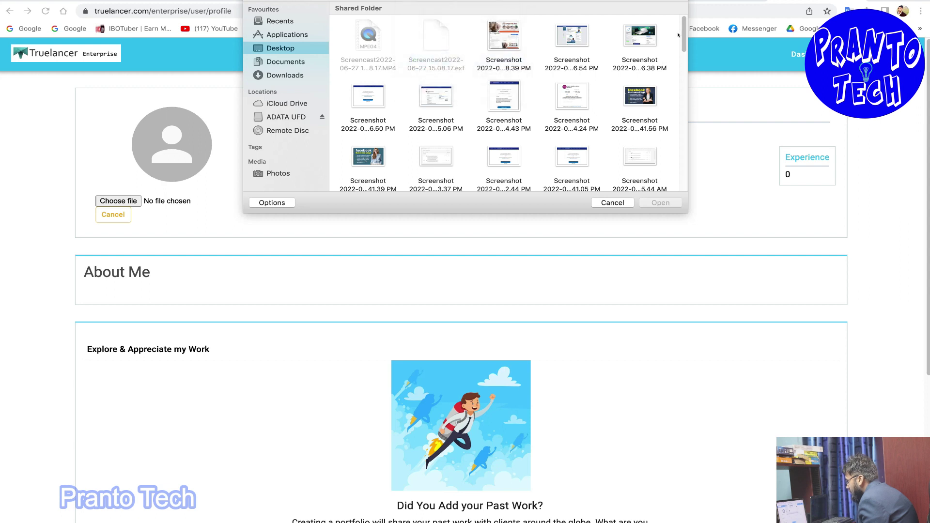
drag(681, 20, 680, 75)
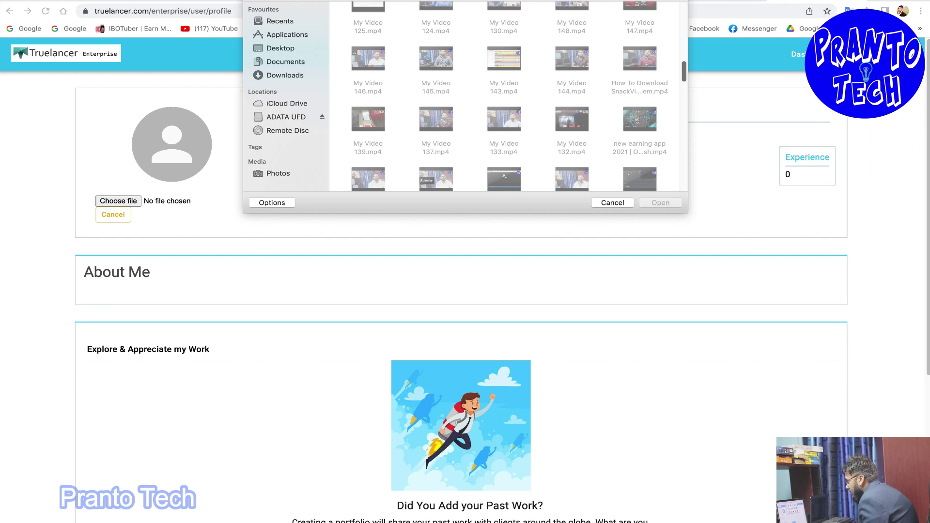
scroll(665, 97, down, 10)
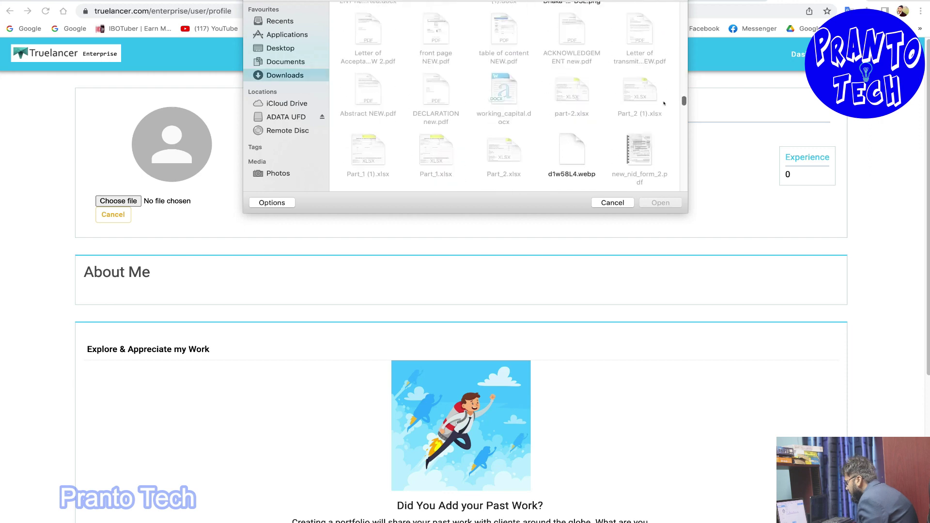
click(487, 106)
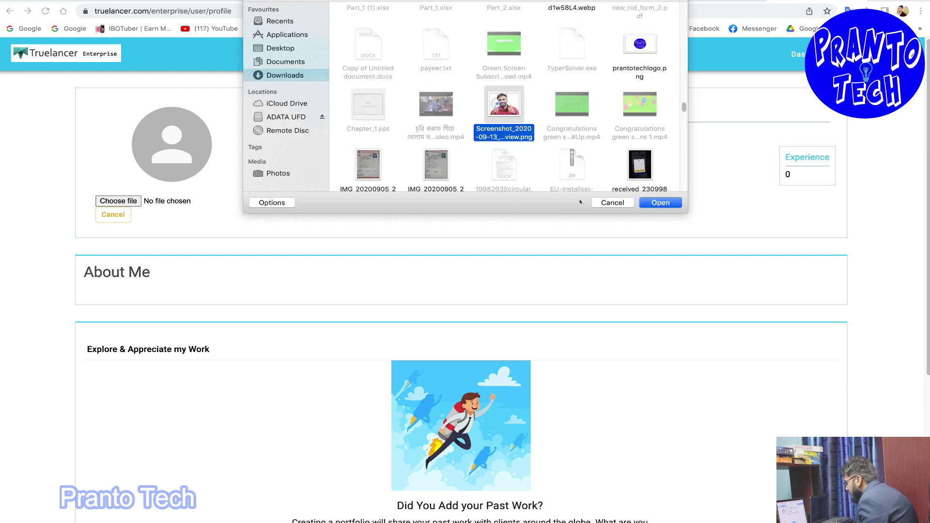
click(650, 204)
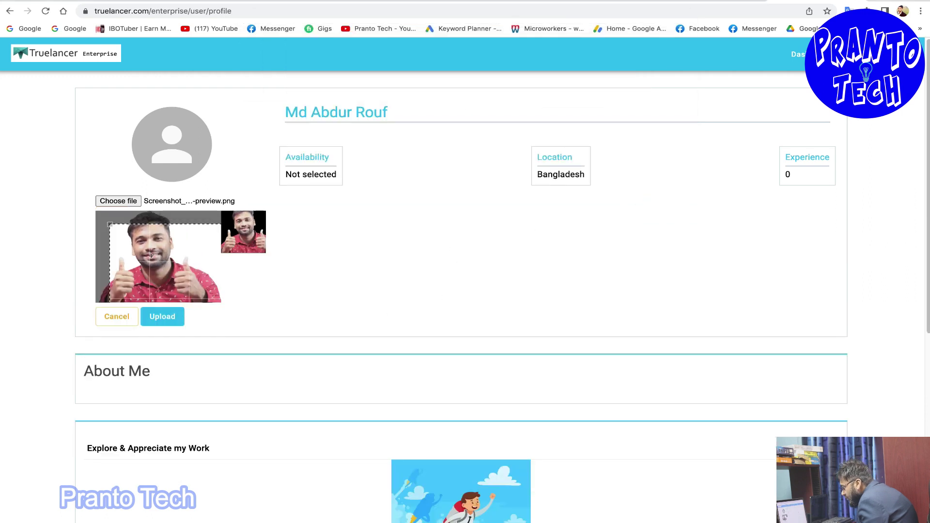
drag(110, 224, 102, 212)
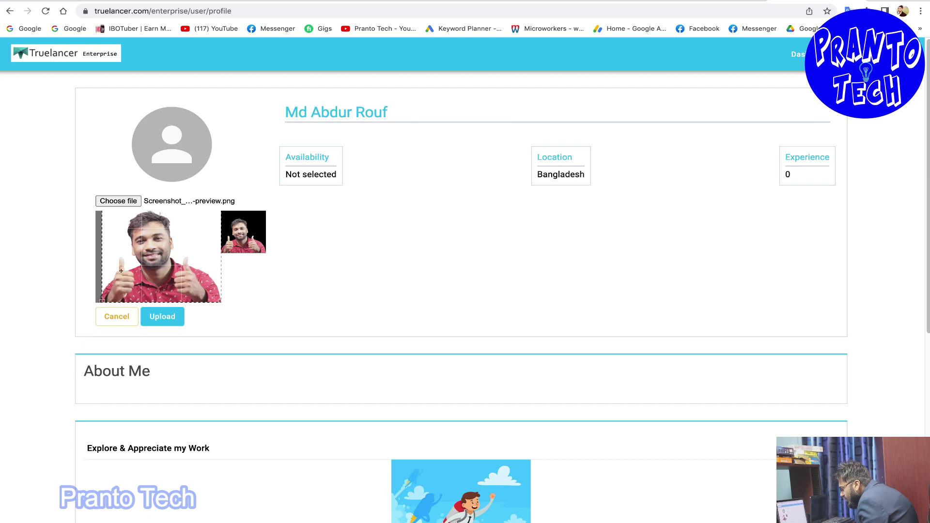
click(165, 317)
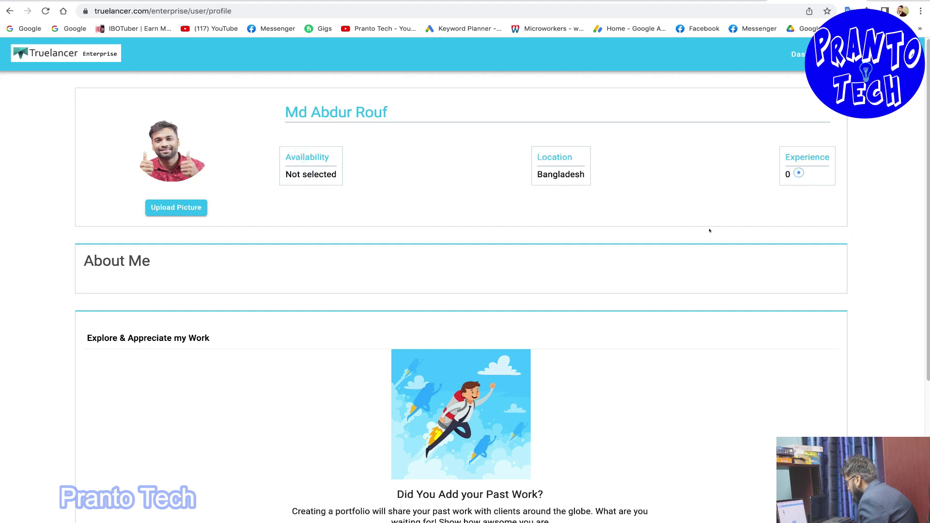
Read the past work prompt in the profile's Explore & Appreciate my Work section and open the portfolio creation form
scroll(635, 284, down, 4)
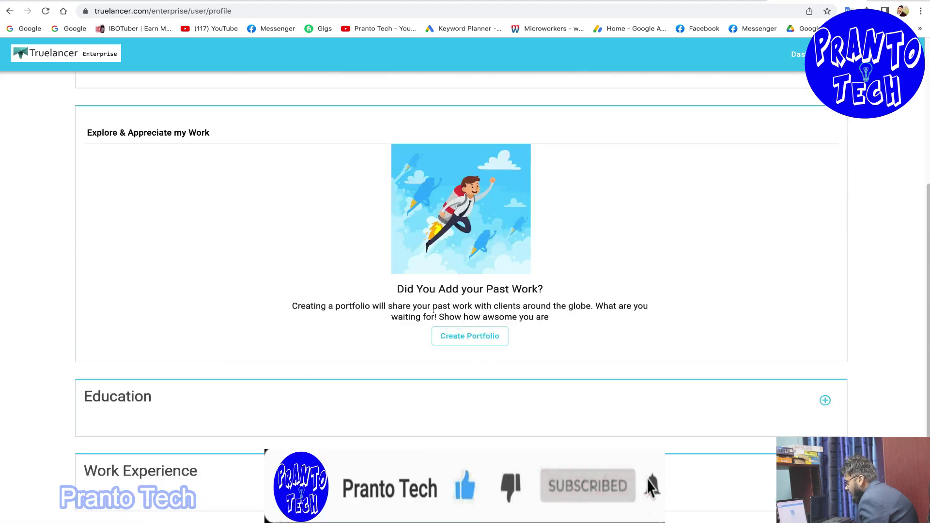
drag(394, 290, 546, 289)
click(546, 289)
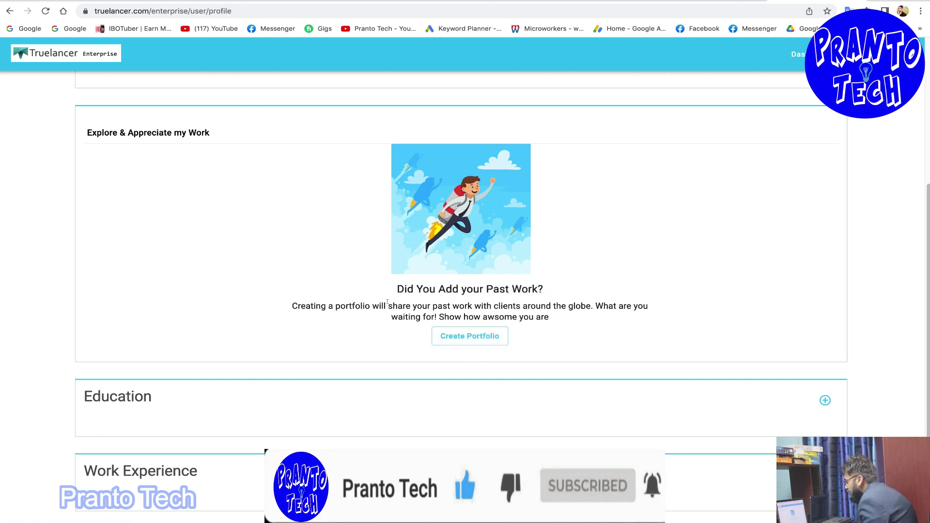
drag(392, 289, 553, 293)
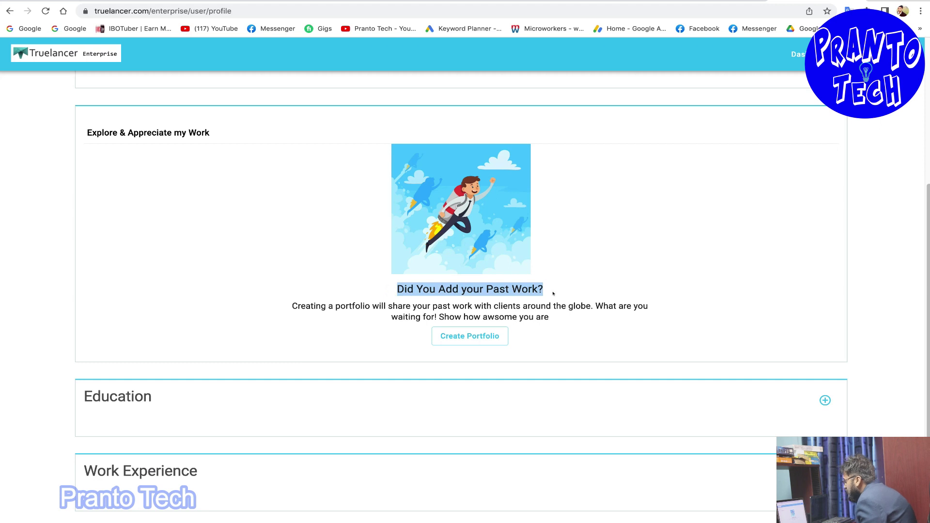
drag(292, 306, 599, 313)
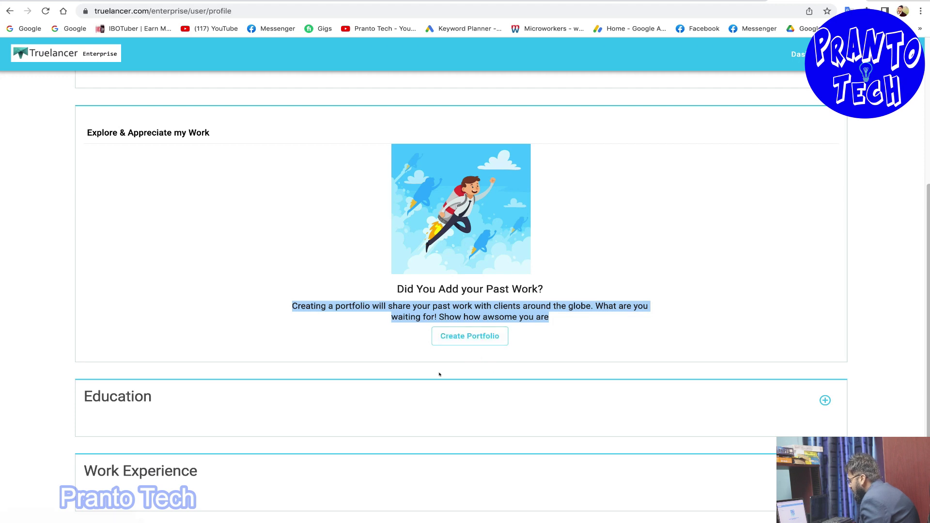
click(490, 338)
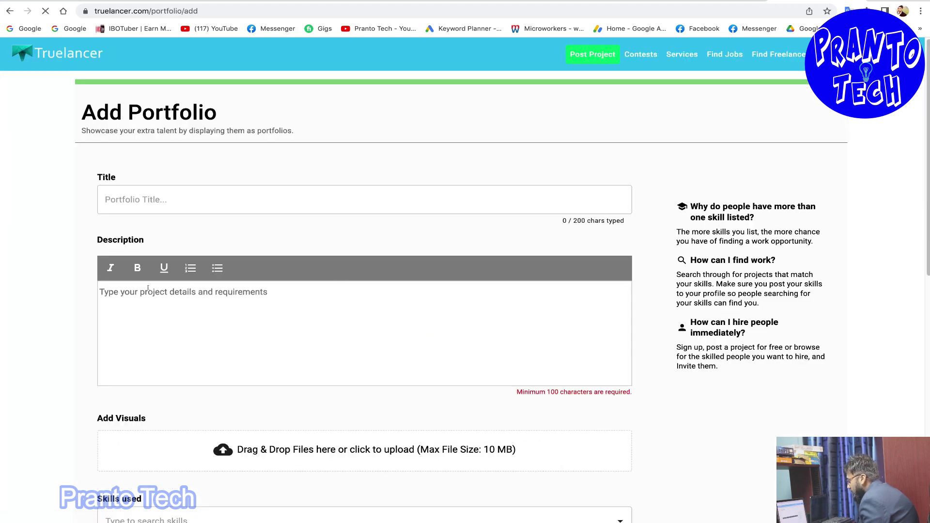
Review the Add Portfolio form's title, description, visuals, skills and tags fields
scroll(354, 352, down, 3)
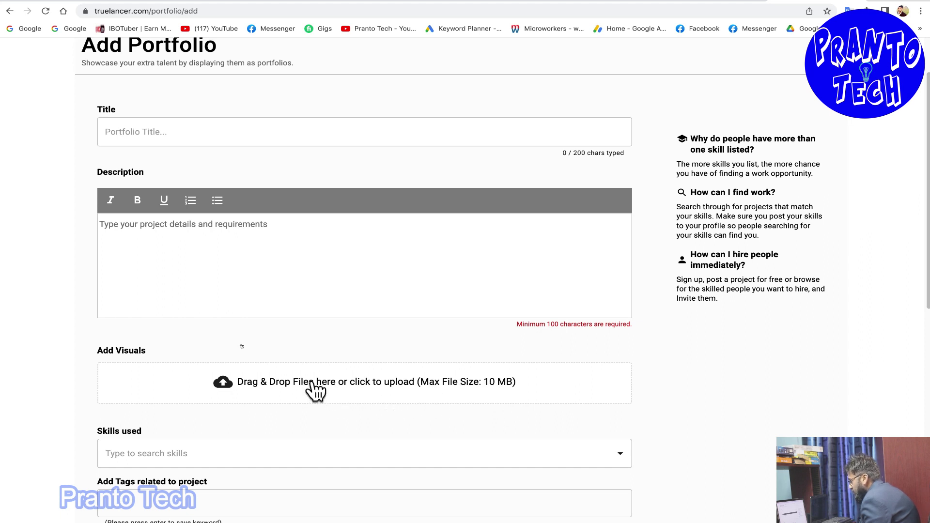
scroll(124, 245, up, 2)
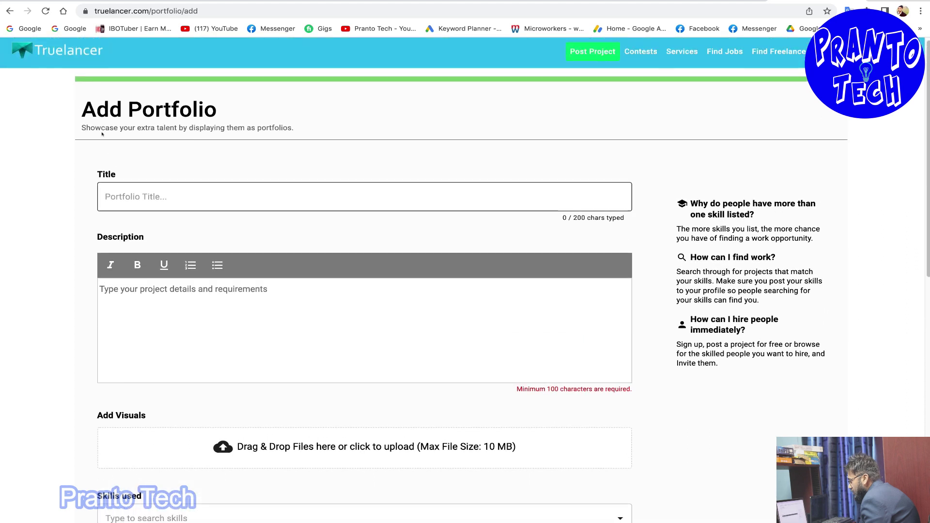
drag(80, 111, 291, 112)
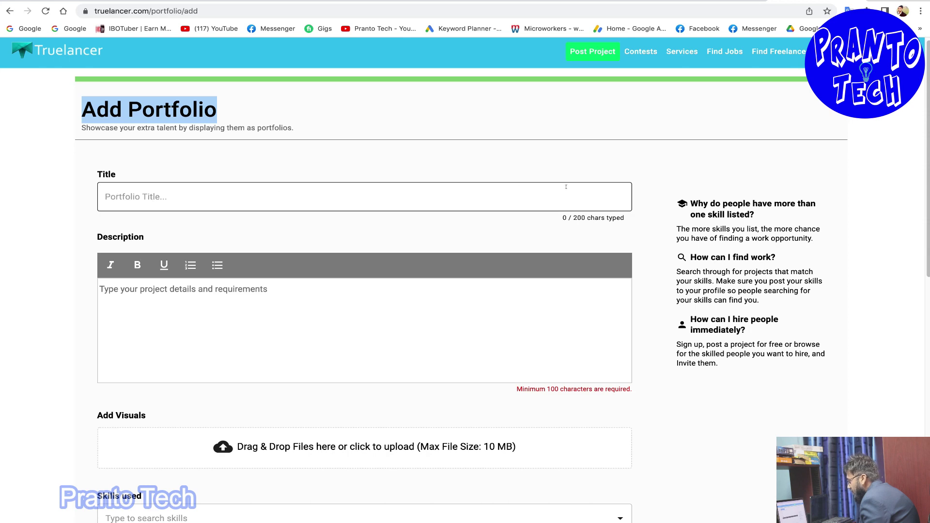
scroll(248, 320, down, 2)
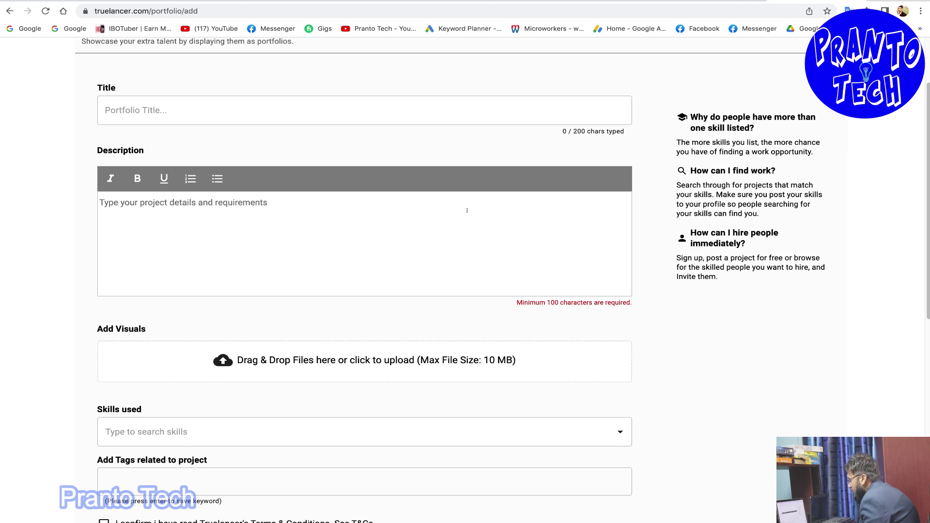
Go to the Fiverr gigs page, change to buying mode, and open the "design and facebook business page creation and setup" gig
click(388, 2)
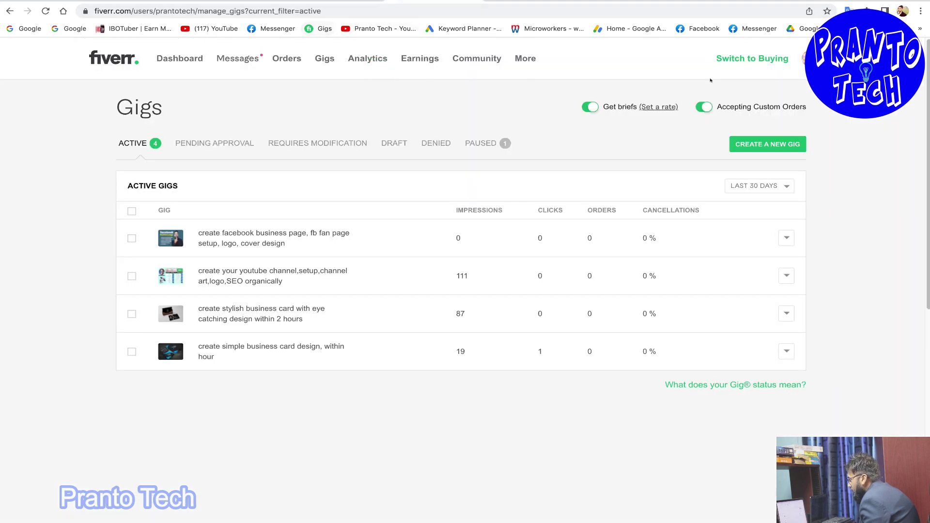
click(772, 57)
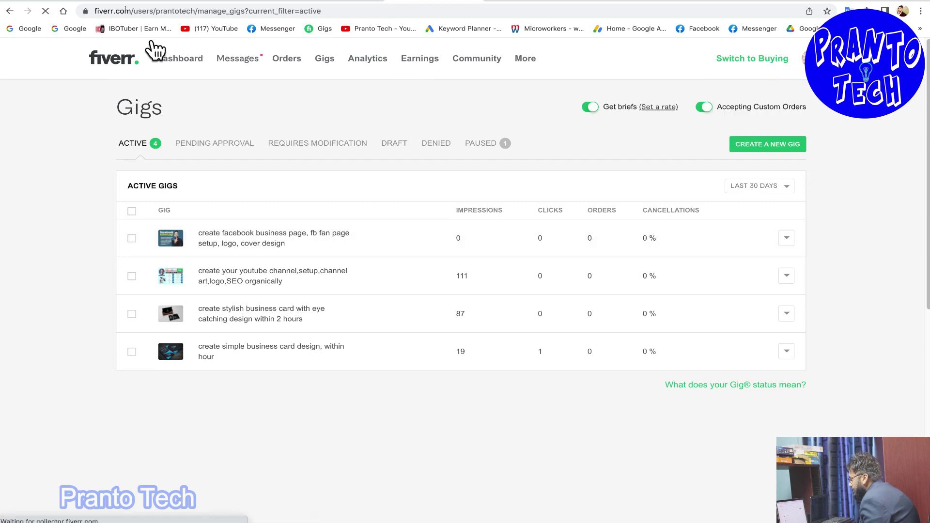
scroll(468, 328, down, 1)
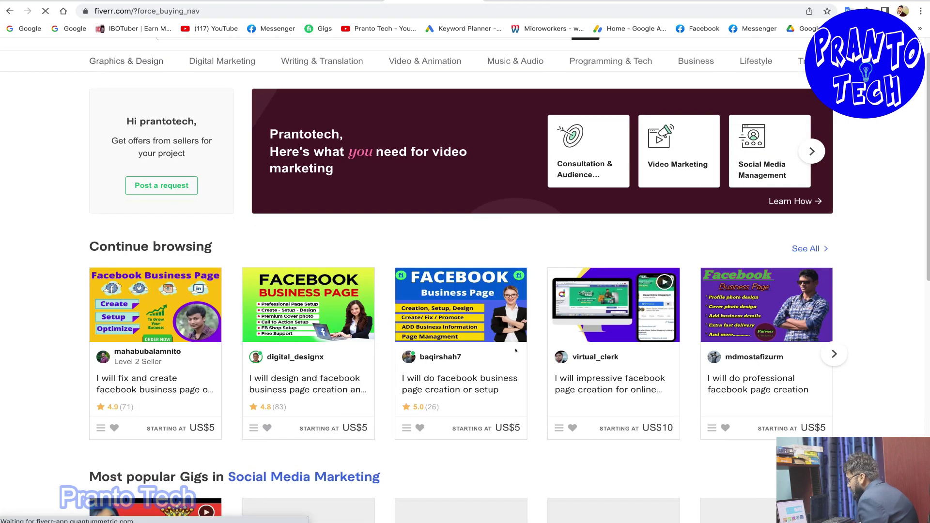
scroll(458, 361, down, 3)
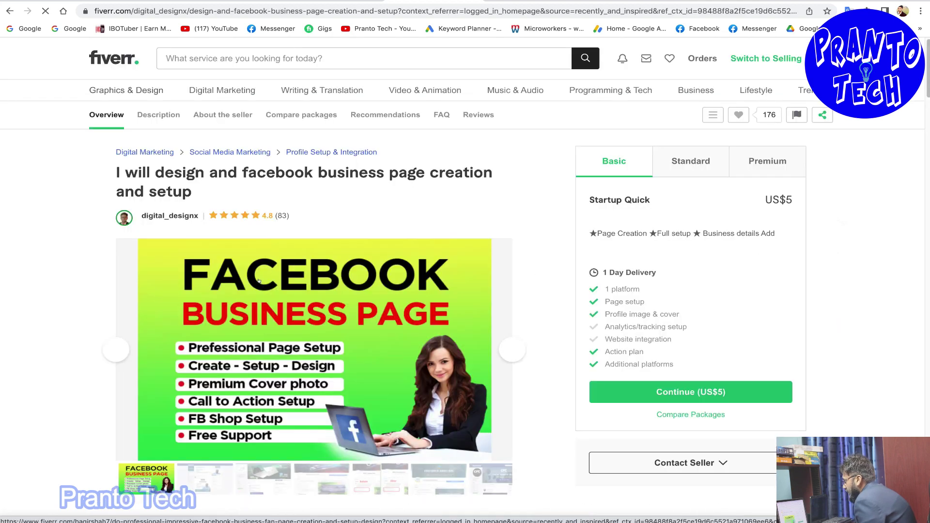
Examine the About This Gig text of the Facebook business page gig as a sample description
scroll(262, 286, down, 4)
scroll(261, 288, down, 3)
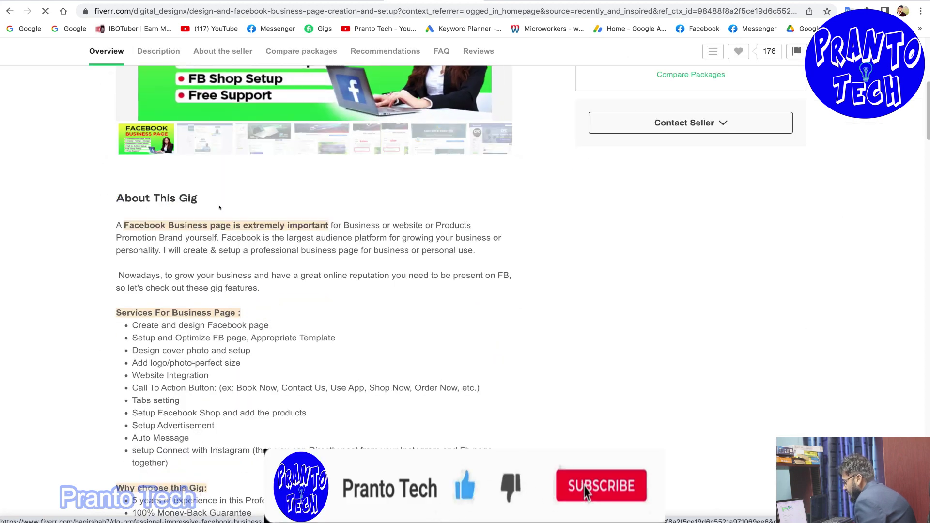
drag(117, 196, 219, 204)
scroll(313, 281, up, 7)
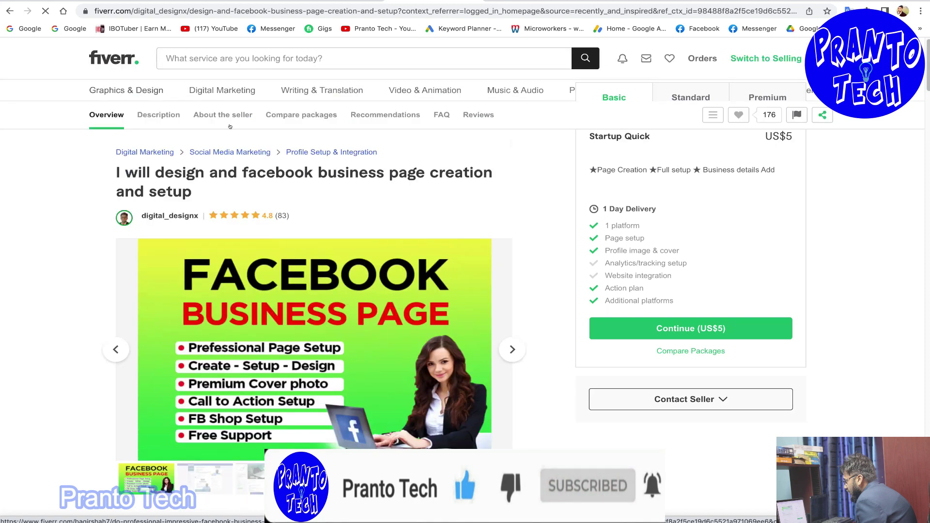
click(159, 114)
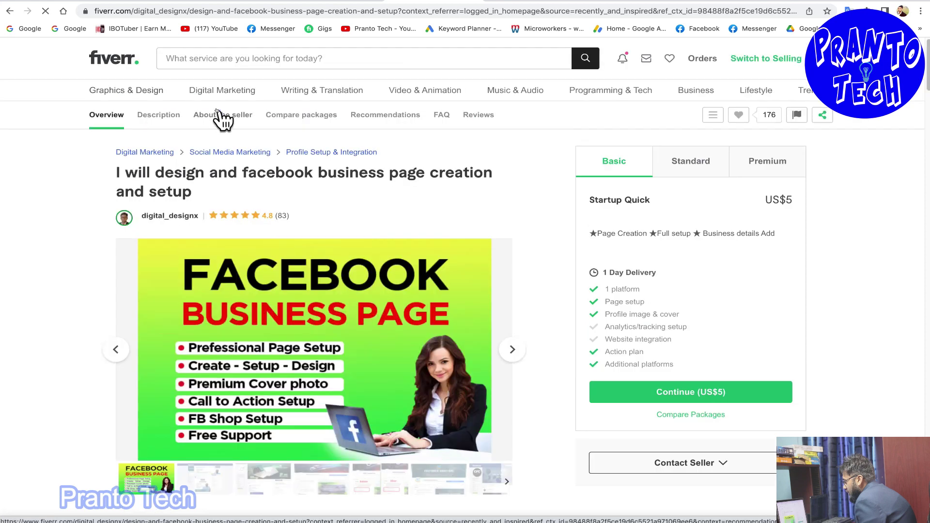
View the gig's About The Seller section and read the seller's support offer and self-introduction
click(223, 116)
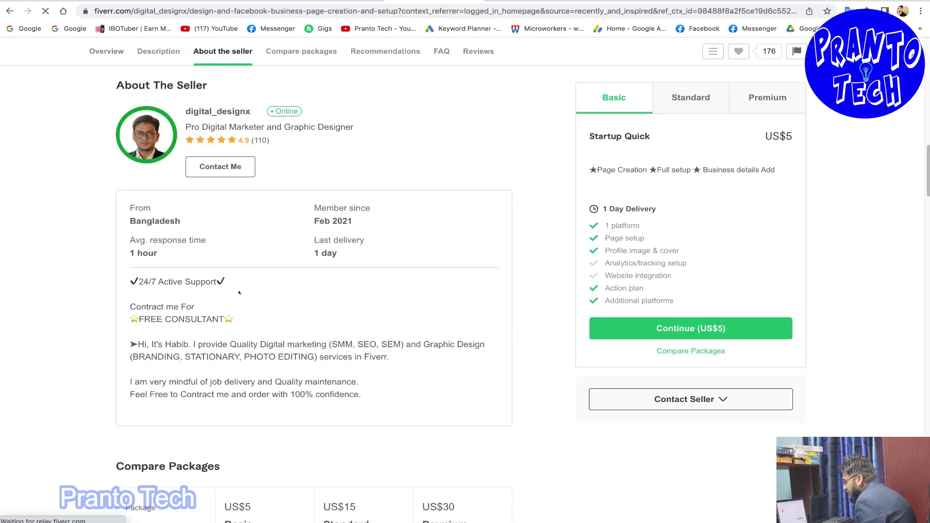
scroll(239, 293, down, 1)
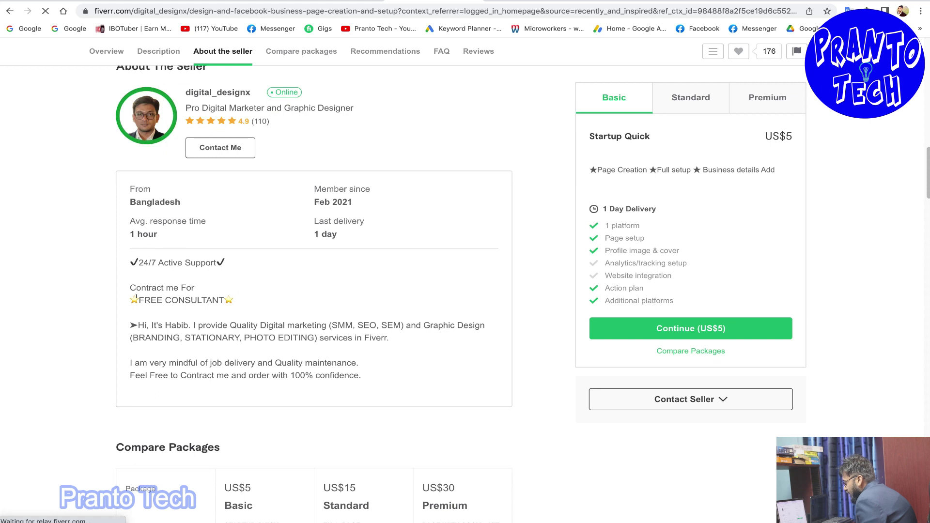
drag(235, 262, 129, 262)
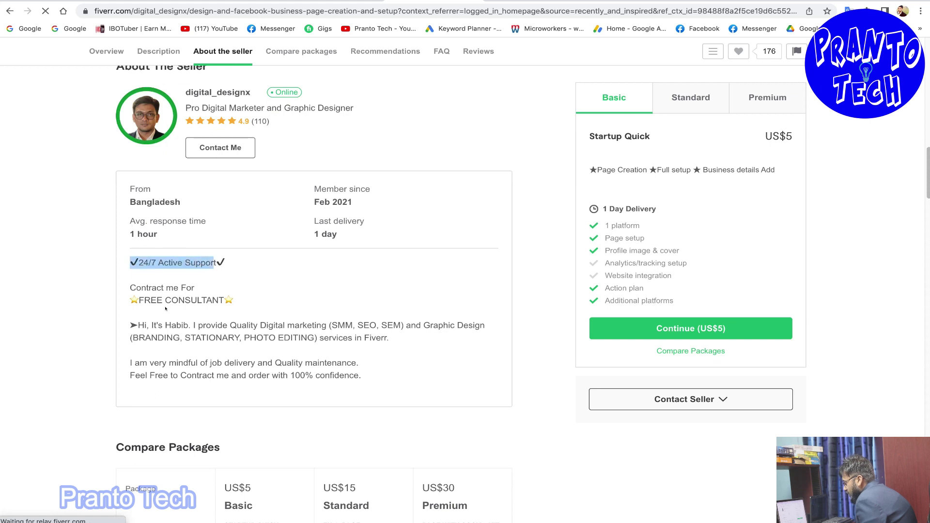
drag(255, 305, 236, 361)
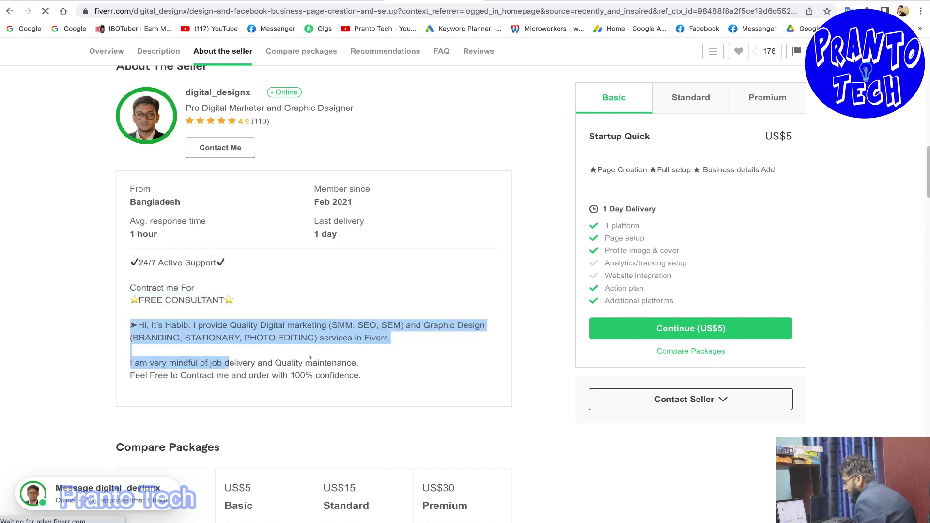
drag(335, 359, 355, 369)
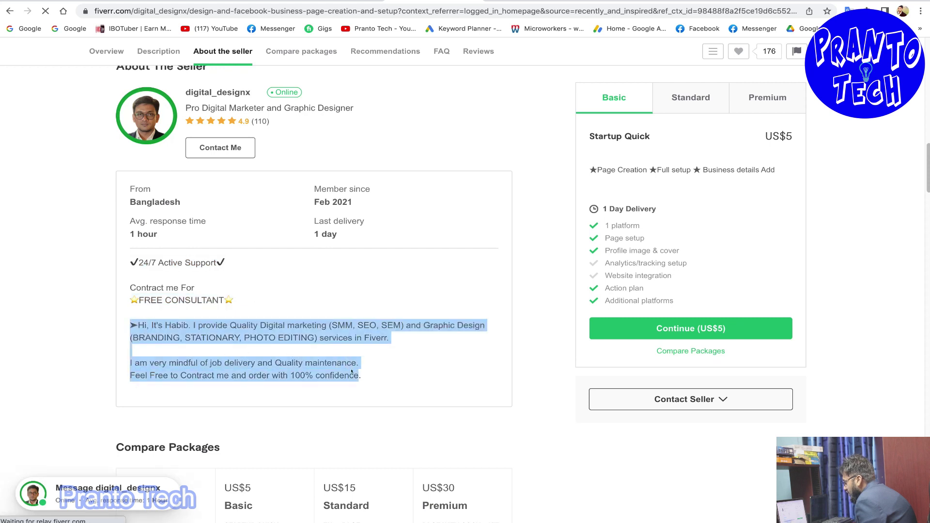
scroll(251, 145, up, 1)
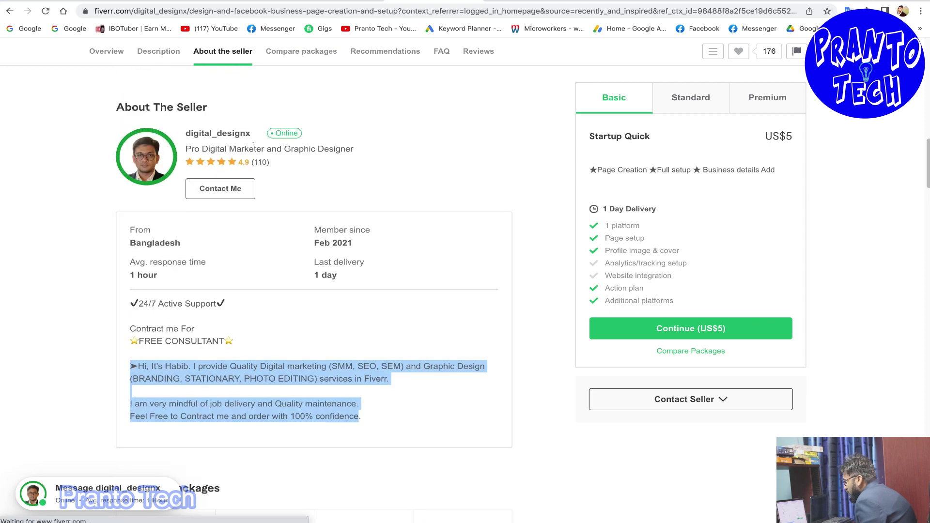
scroll(291, 145, up, 2)
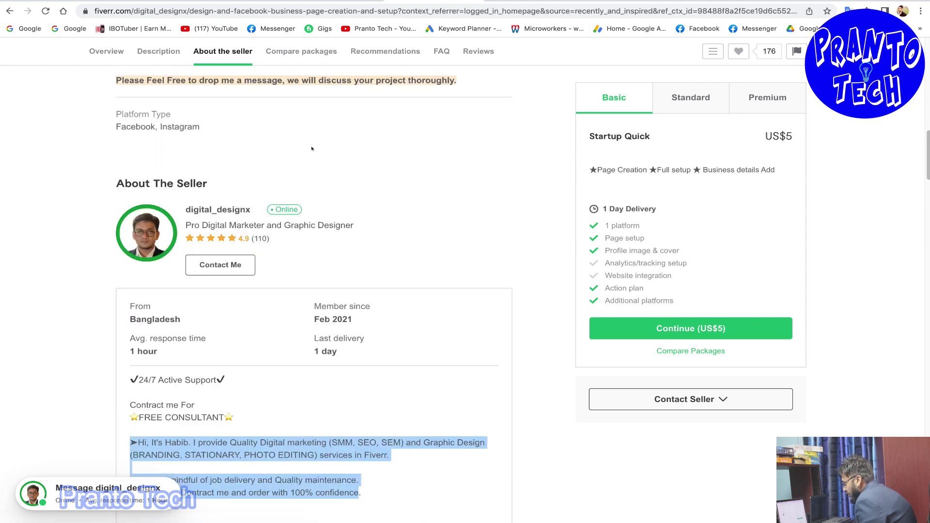
Return to the gig's description and review its introduction and list of business page services
scroll(312, 149, up, 12)
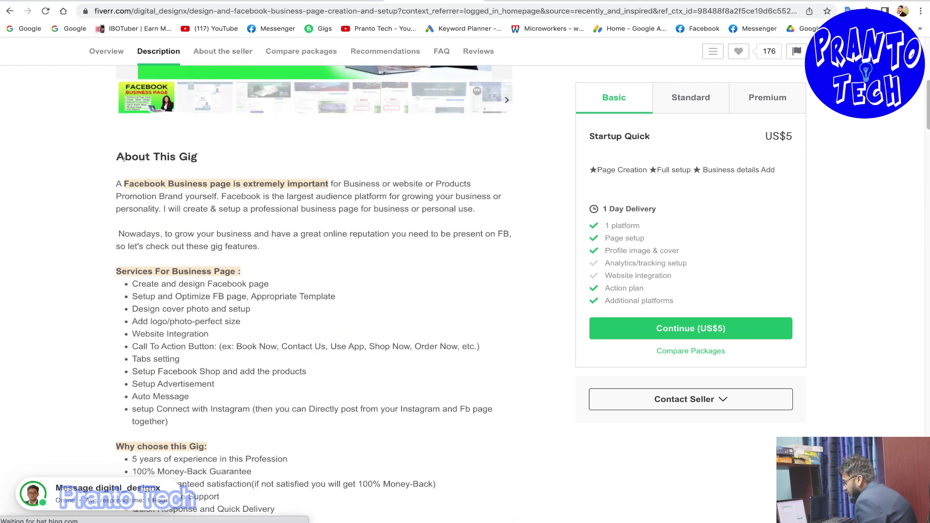
drag(118, 178, 88, 175)
click(319, 265)
click(89, 178)
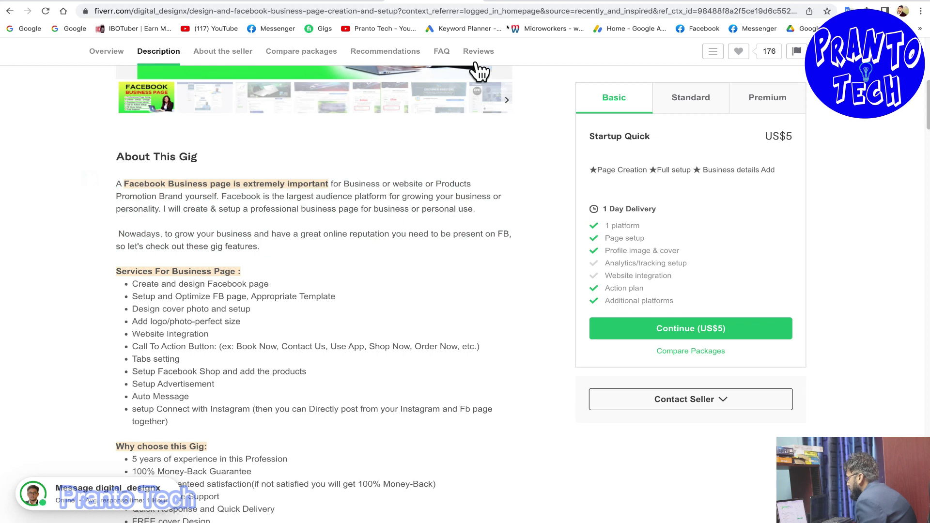
Return to the Truelancer Add Portfolio form and examine the title field's character limit and the description field
key(ctrl+Tab)
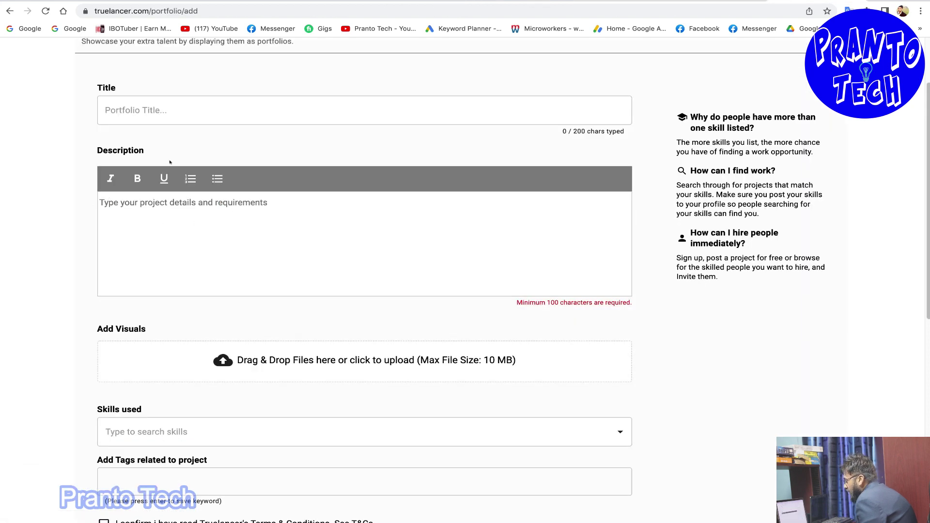
click(131, 110)
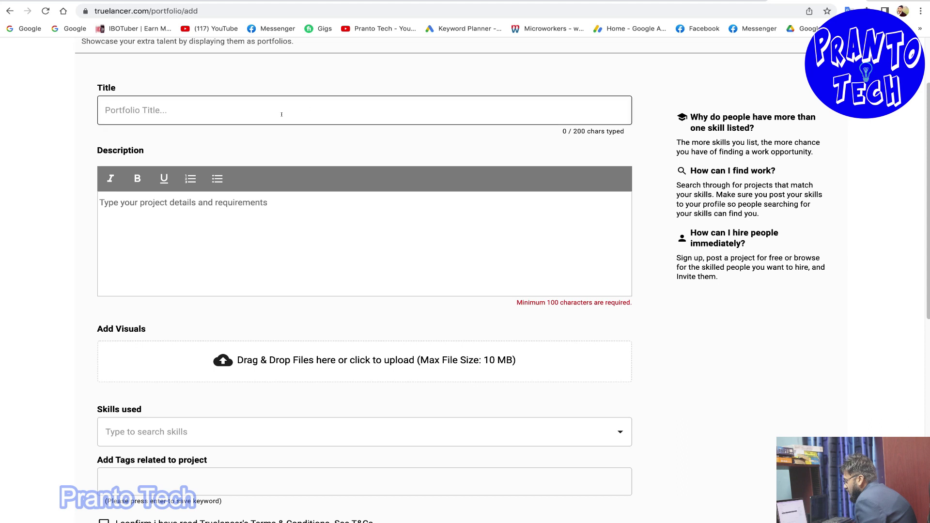
click(292, 256)
click(143, 113)
drag(571, 130, 609, 132)
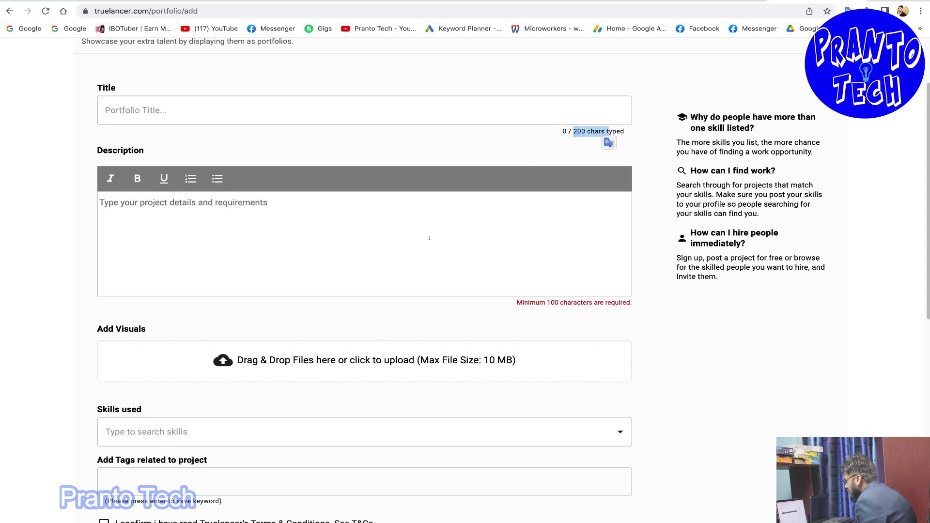
Review the portfolio form's visuals upload, skills used, project tags and terms confirmation sections
scroll(533, 194, down, 3)
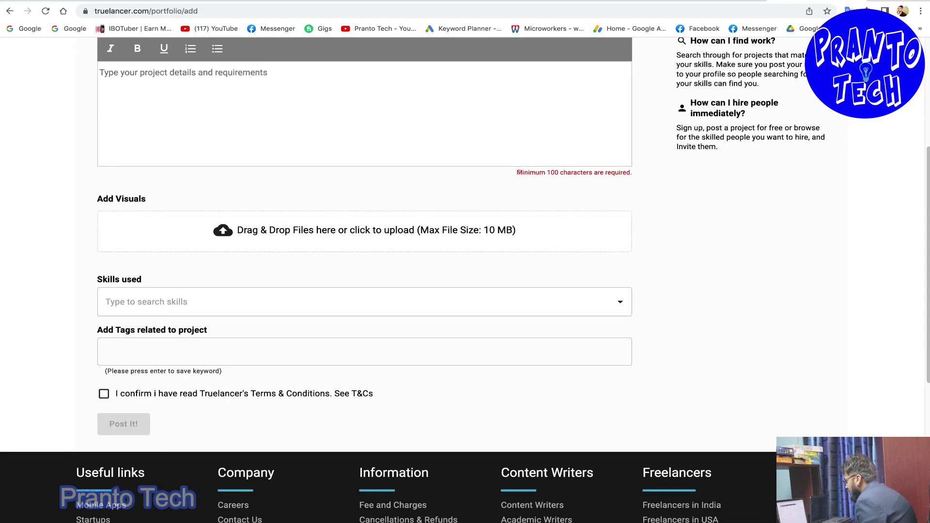
scroll(124, 243, down, 1)
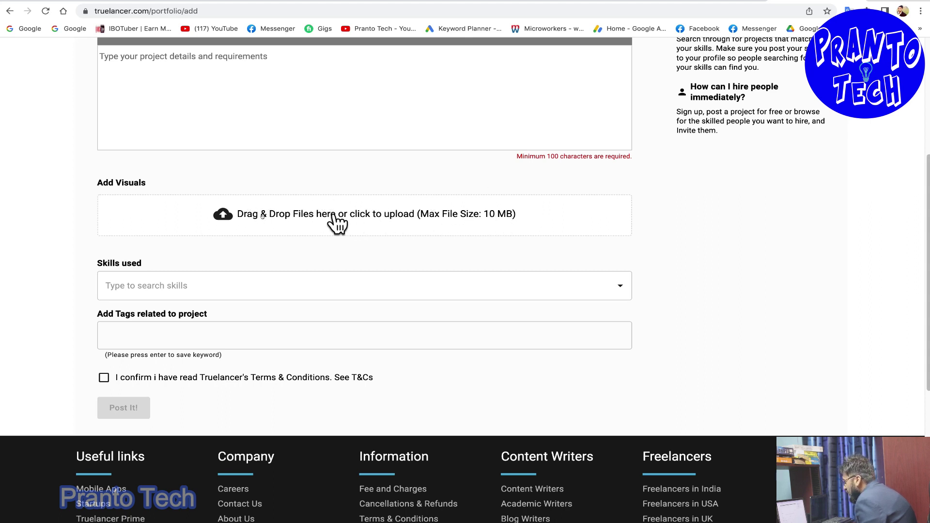
triple_click(228, 183)
click(190, 180)
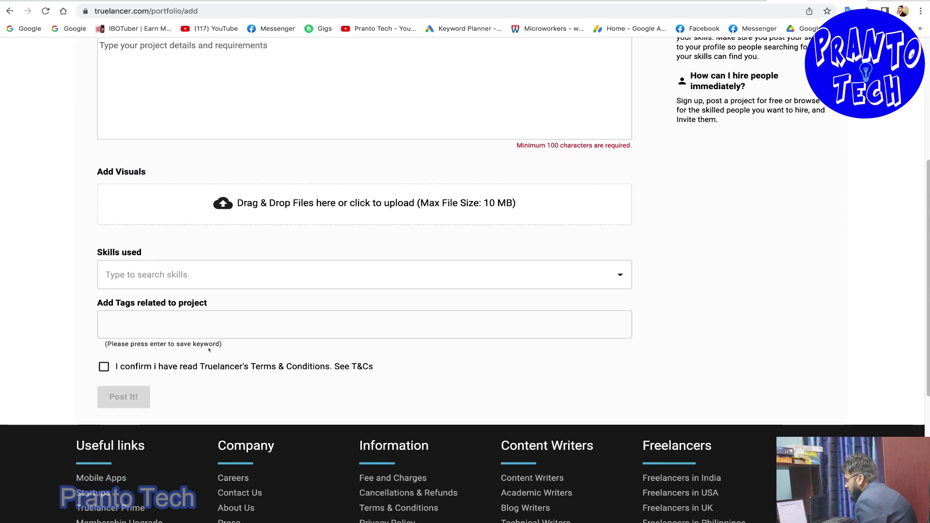
scroll(106, 323, down, 1)
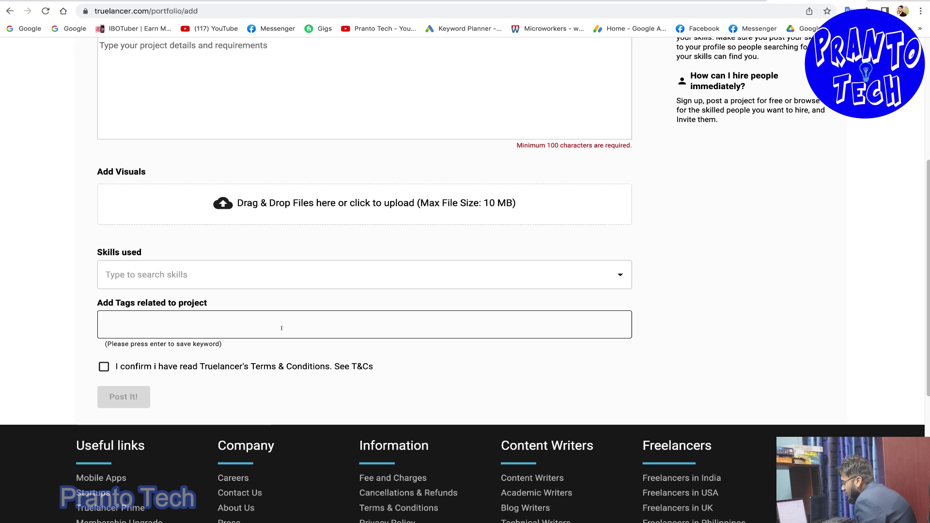
click(104, 368)
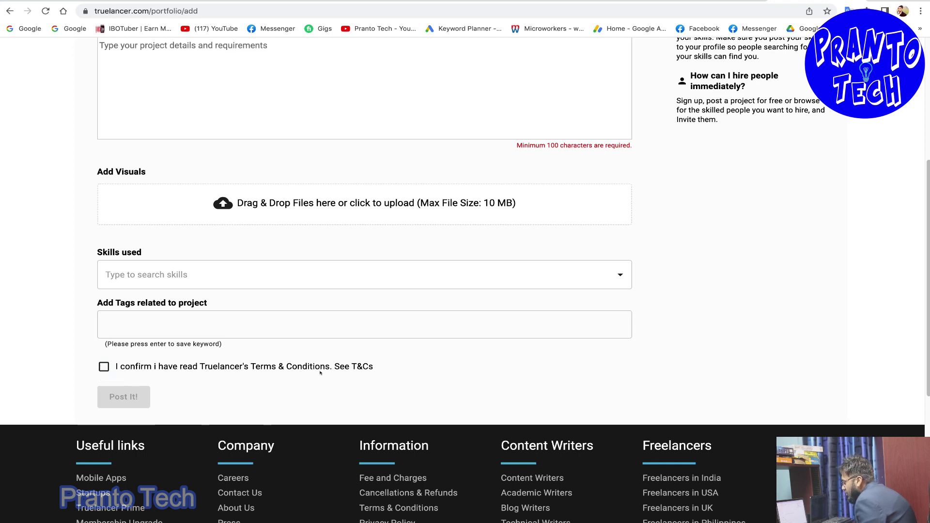
scroll(316, 373, up, 5)
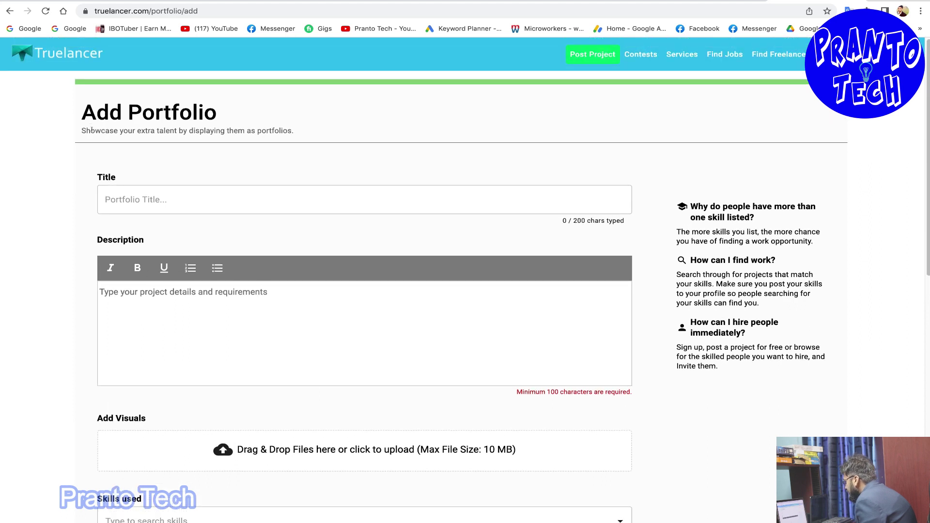
Go over the Add Portfolio heading and the Title and Description labels again
drag(83, 114, 247, 117)
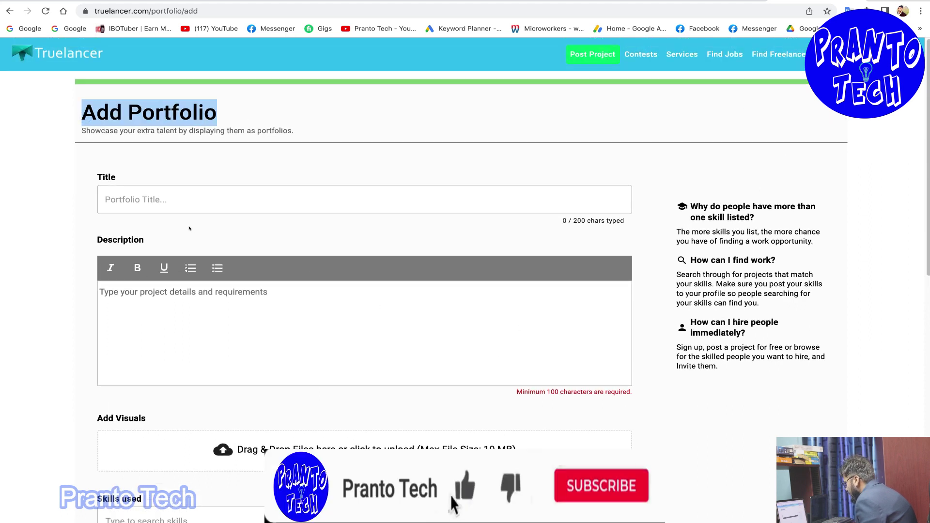
click(95, 178)
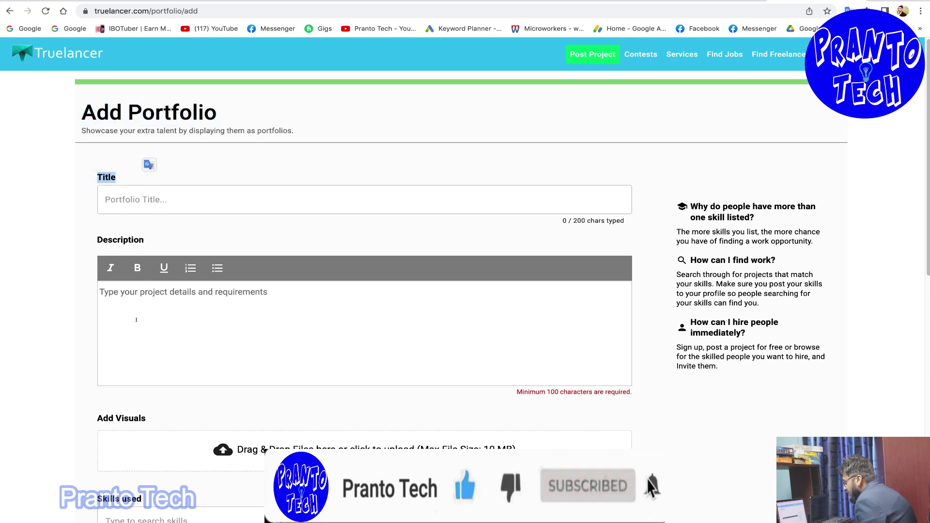
scroll(149, 141, down, 1)
drag(92, 215, 160, 218)
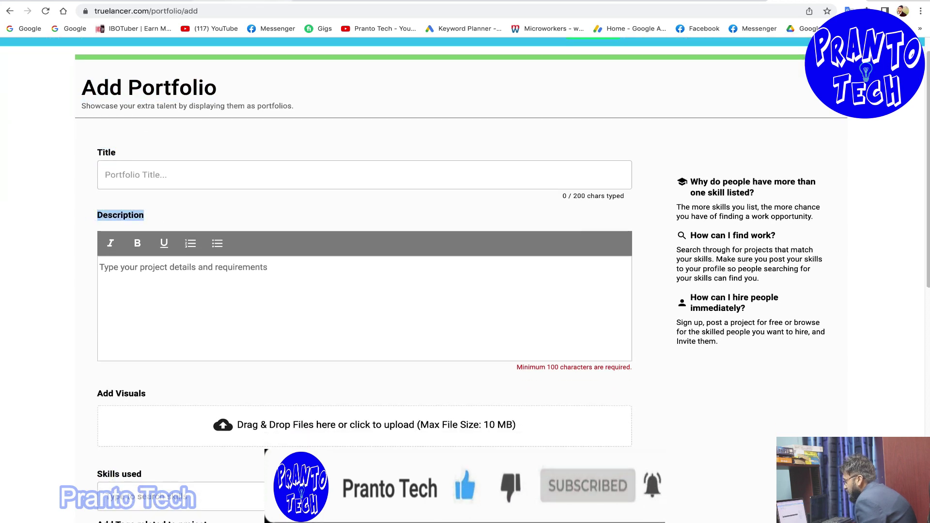
Switch back to the Fiverr Facebook business page gig and review its title and About This Gig text as portfolio reference
key(ctrl+Tab)
scroll(57, 219, down, 3)
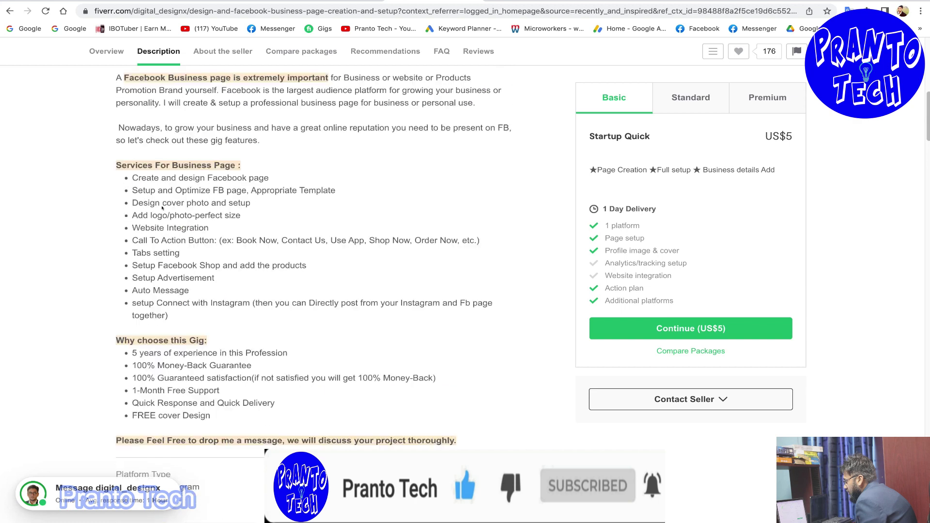
scroll(232, 100, up, 10)
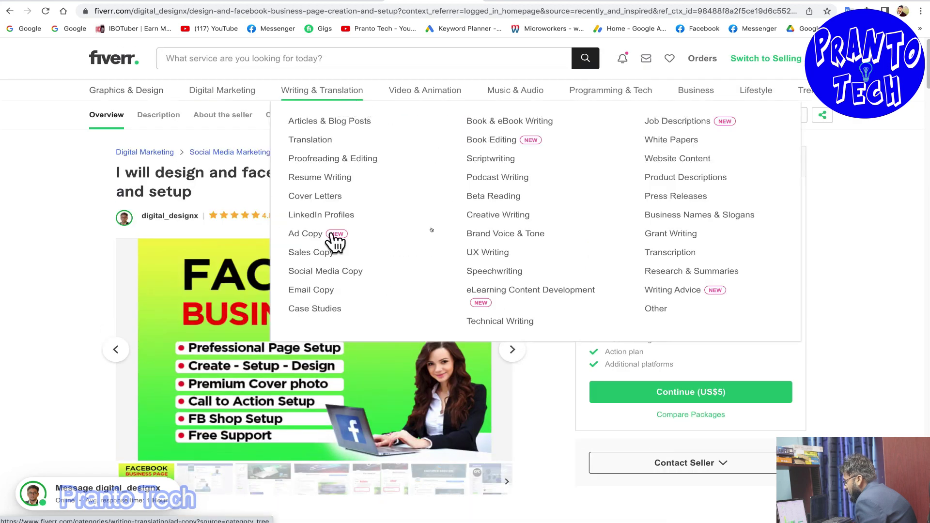
scroll(296, 339, down, 1)
scroll(295, 338, down, 3)
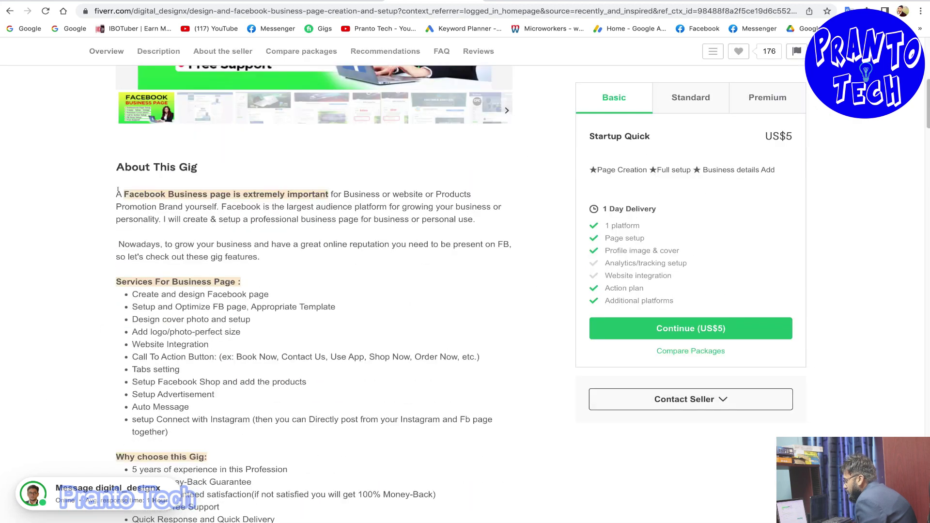
drag(275, 264, 116, 194)
click(310, 312)
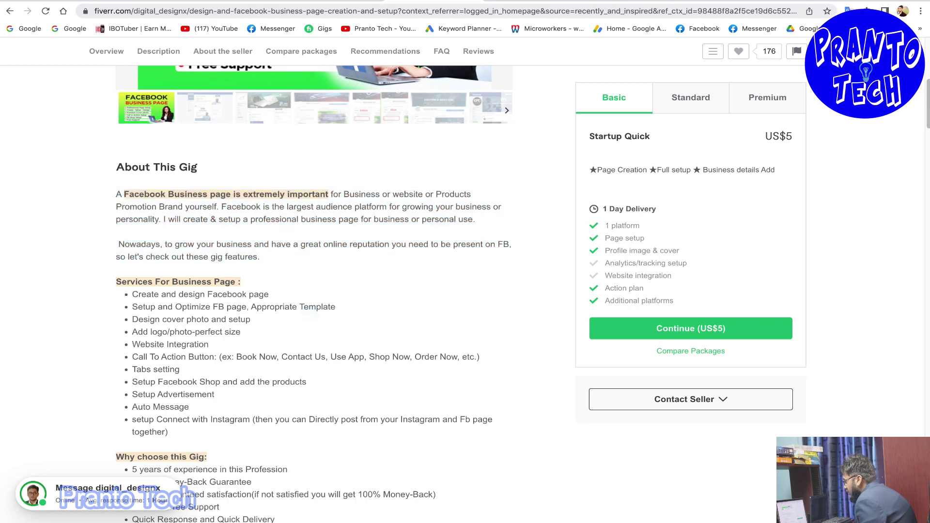
Switch to the "pic pdf" email in Gmail and try to preview its protfolio.pdf attachment
click(562, 1)
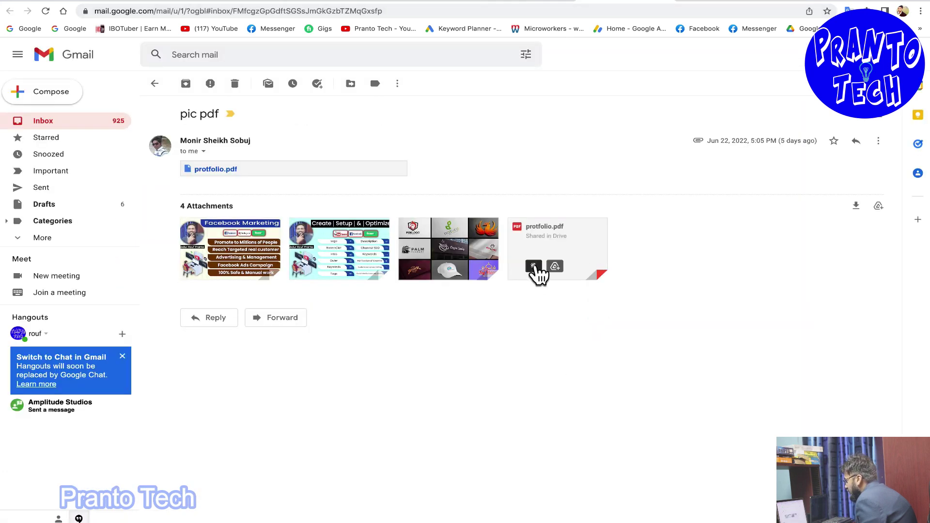
click(548, 230)
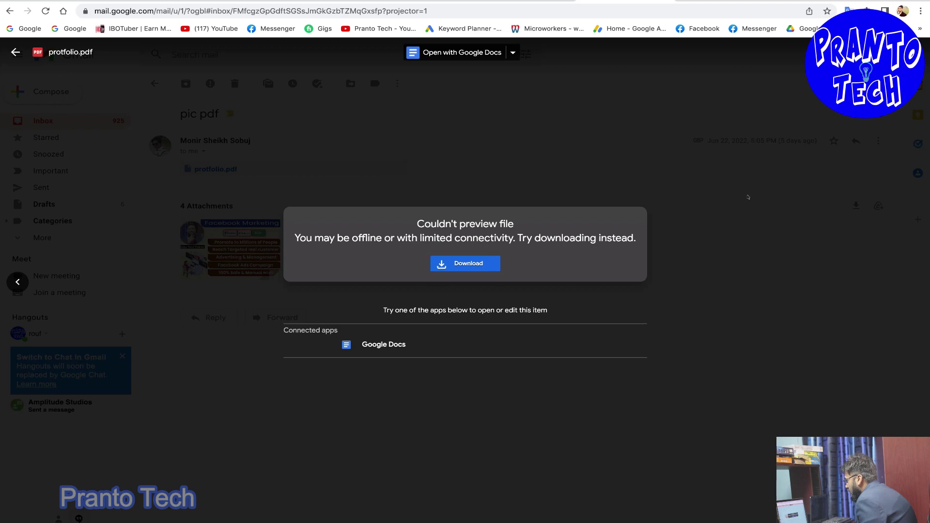
click(718, 209)
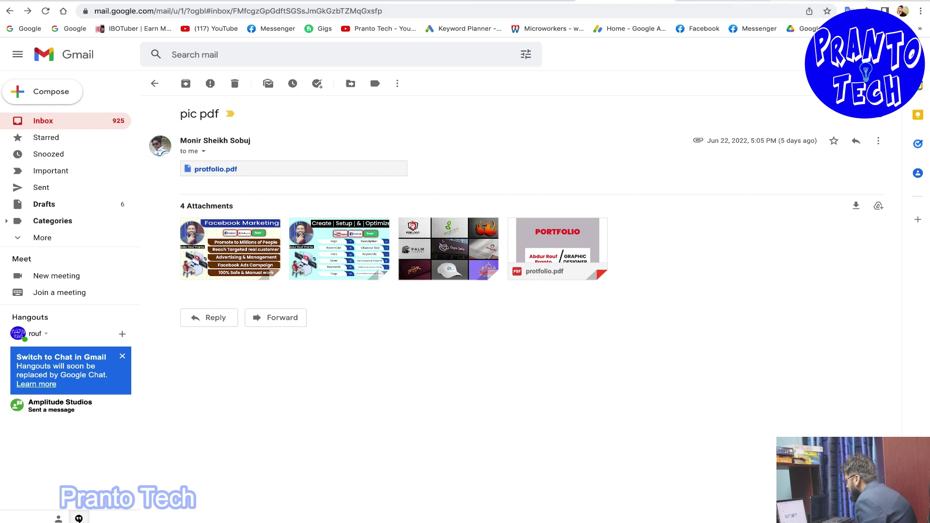
Locate protfolio_compressed_compressed-compressed.pdf through the browser's downloads list and open it from Finder
key(super+shift+j)
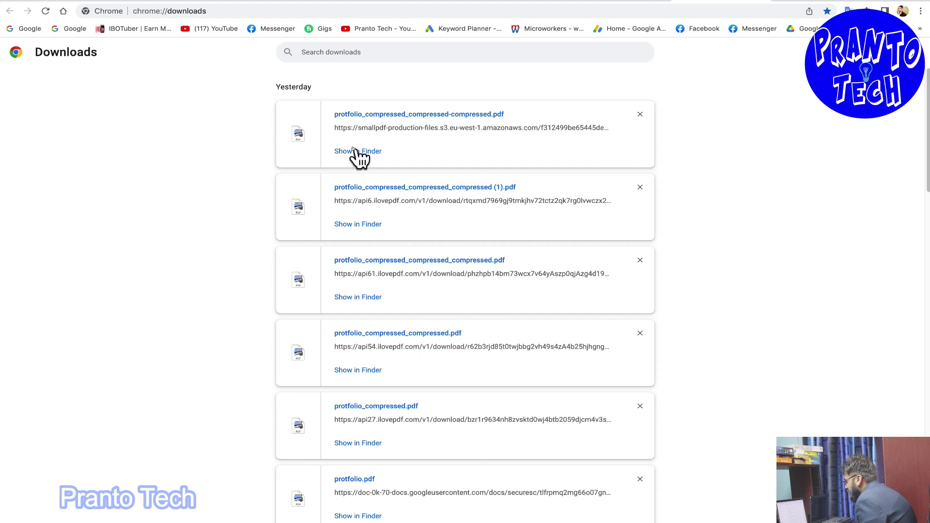
click(353, 150)
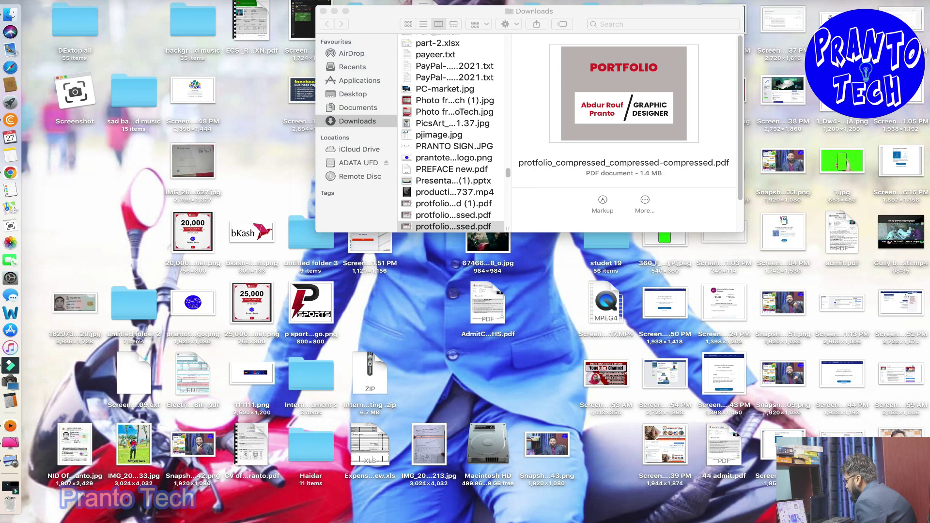
double_click(472, 227)
View the cover page and the CV and profile page of the portfolio PDF
scroll(407, 270, down, 5)
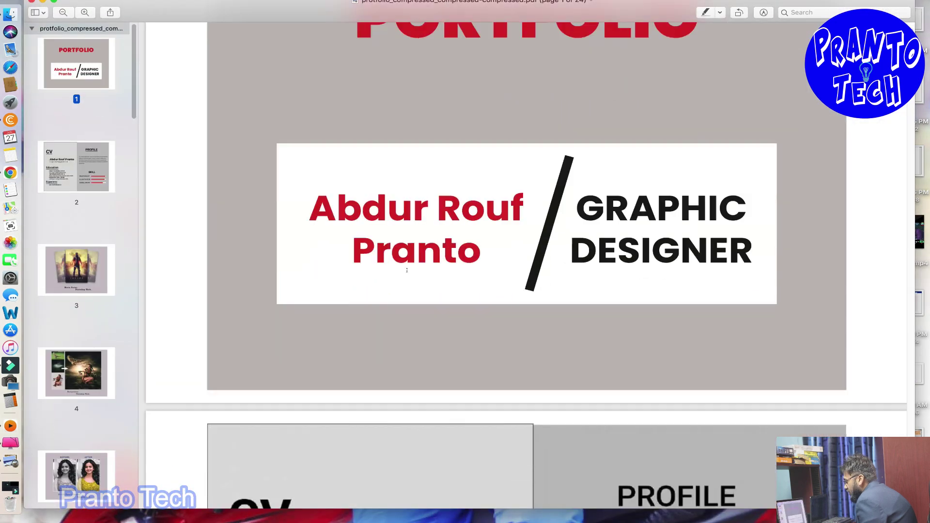
scroll(407, 269, up, 5)
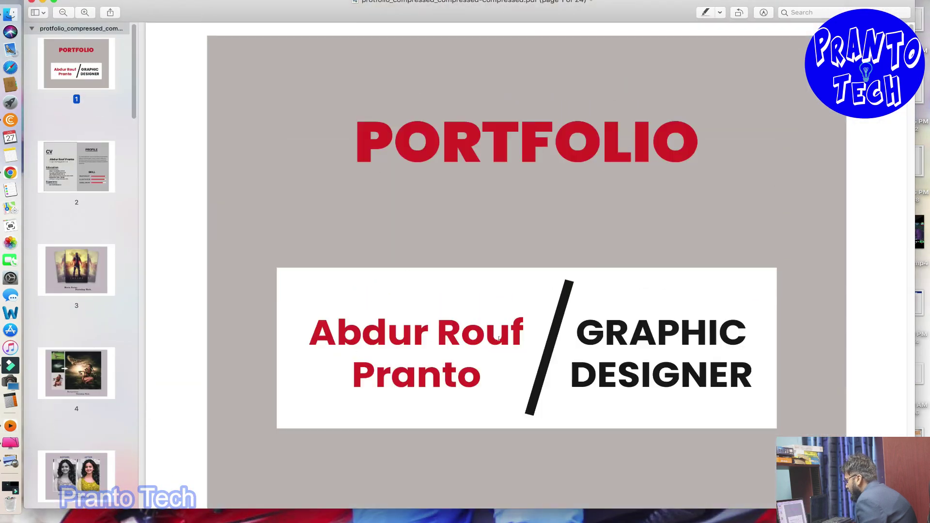
scroll(745, 334, down, 10)
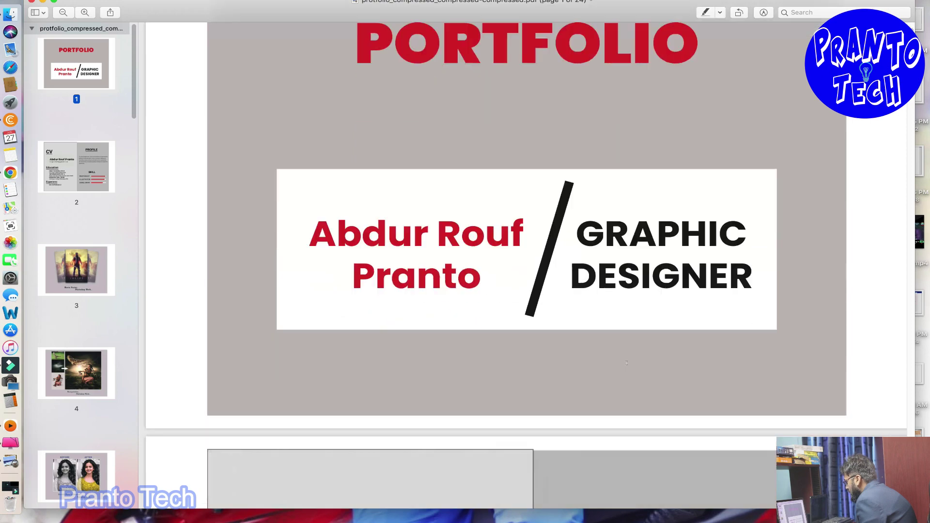
scroll(330, 346, down, 10)
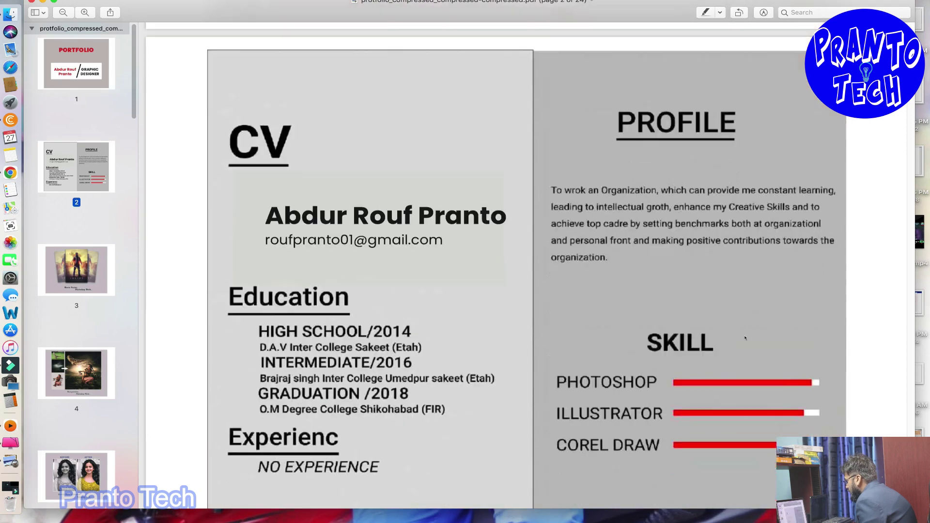
Look through the portfolio PDF's Photoshop samples, from the movie poster and manipulation to retouching, magazine cover and template design
scroll(568, 343, down, 10)
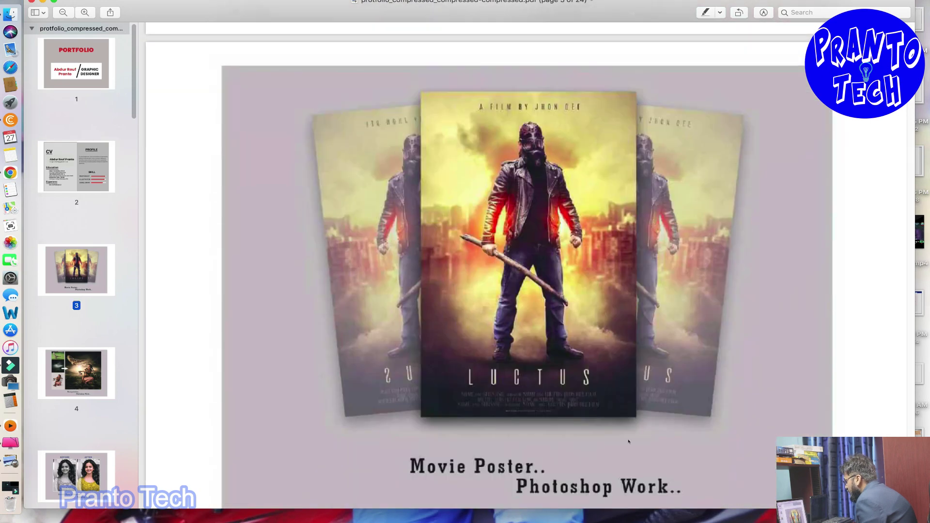
scroll(527, 389, down, 3)
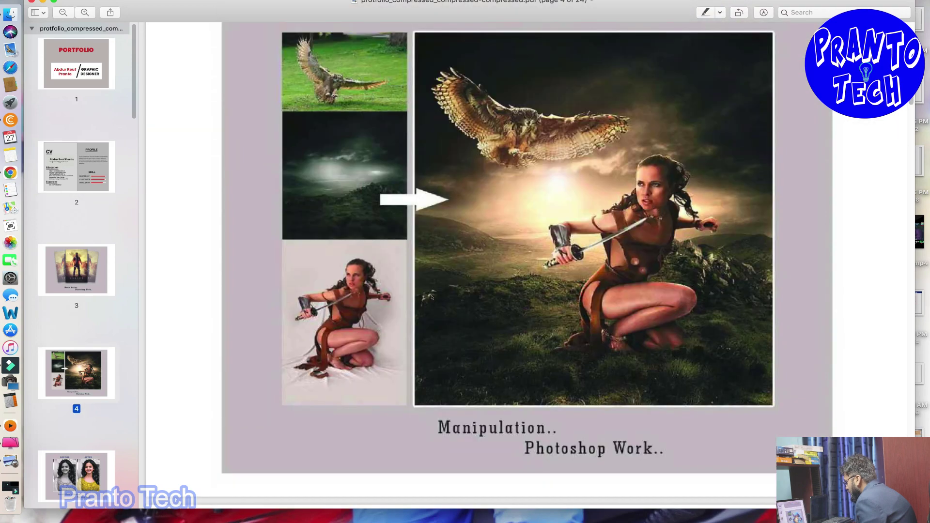
scroll(515, 353, down, 7)
scroll(368, 331, down, 2)
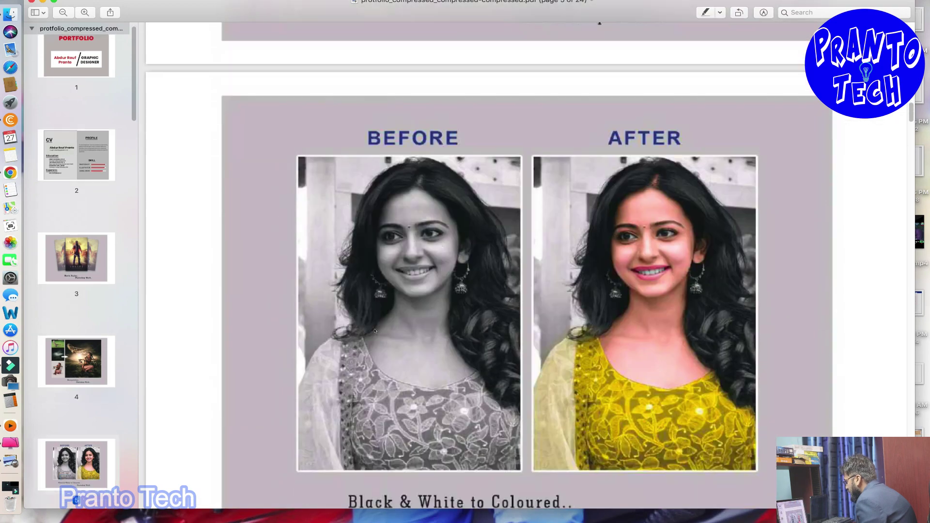
scroll(560, 372, down, 15)
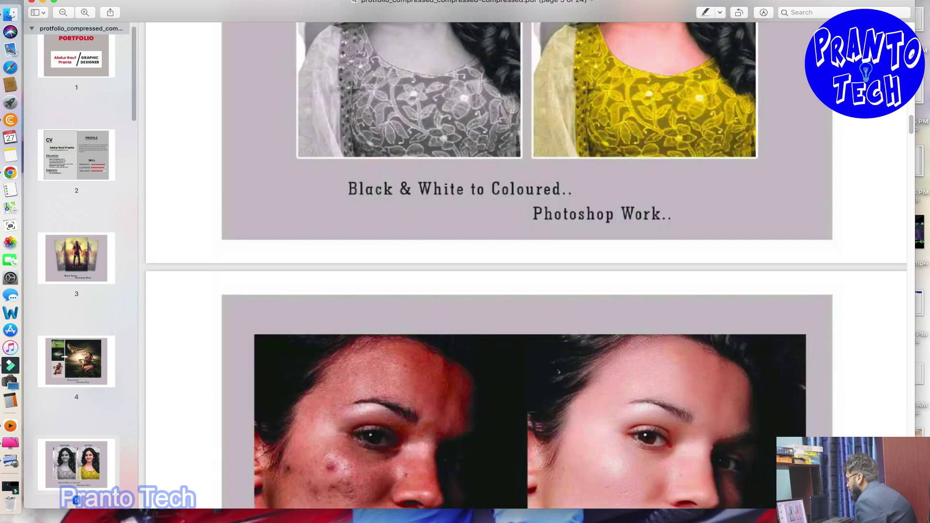
scroll(151, 382, down, 1)
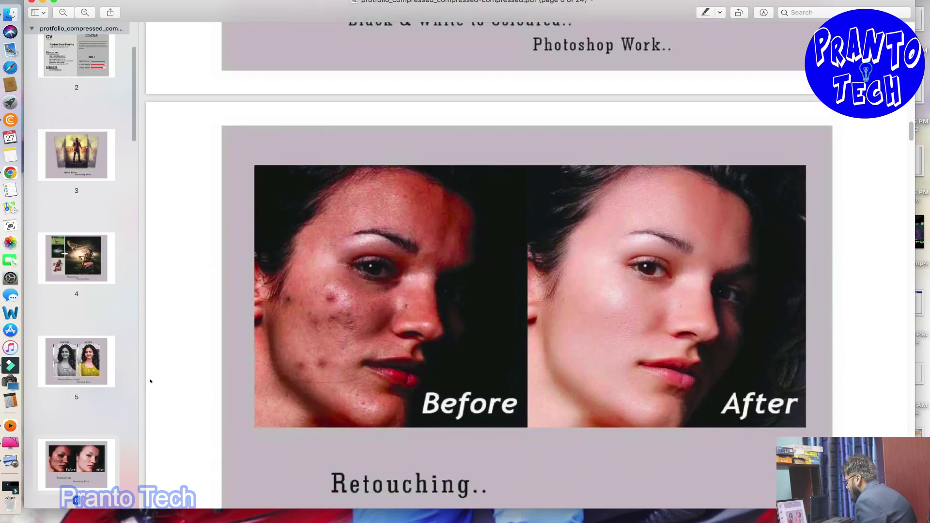
scroll(682, 365, down, 7)
scroll(393, 377, down, 13)
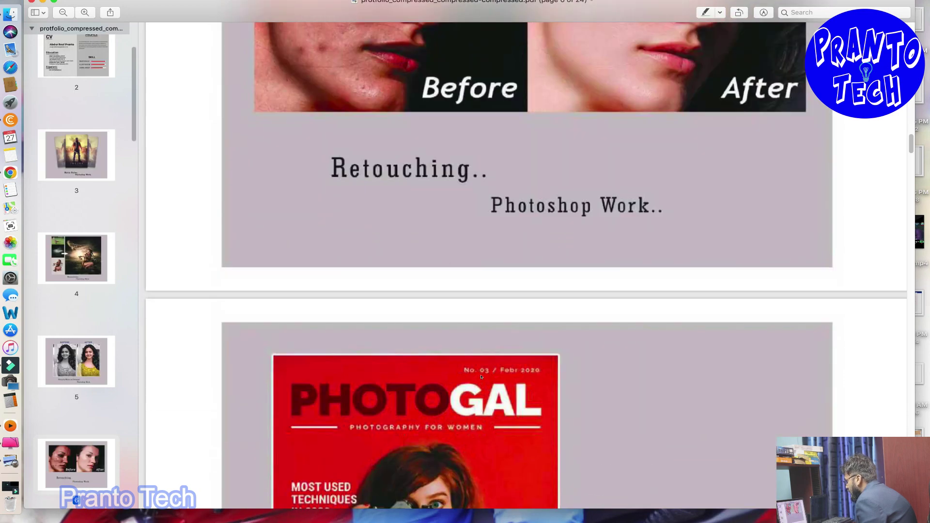
scroll(605, 359, down, 15)
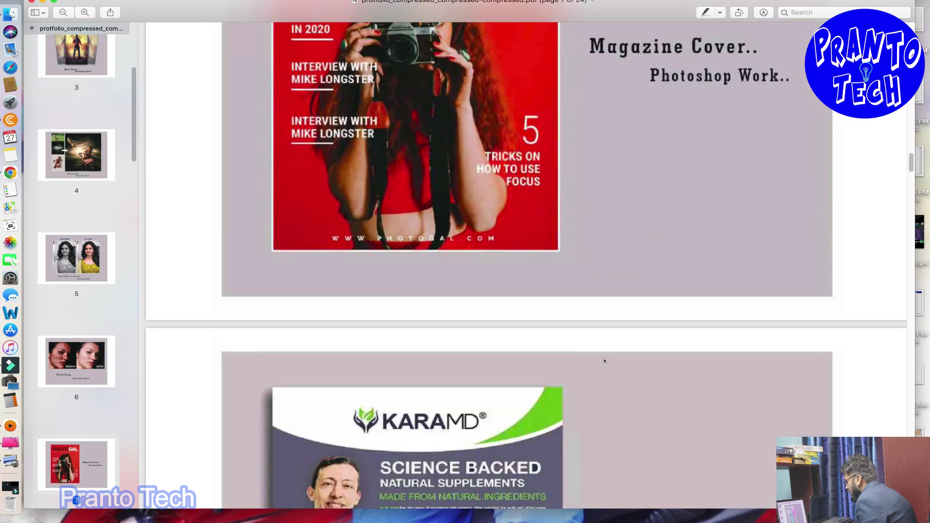
scroll(427, 365, down, 15)
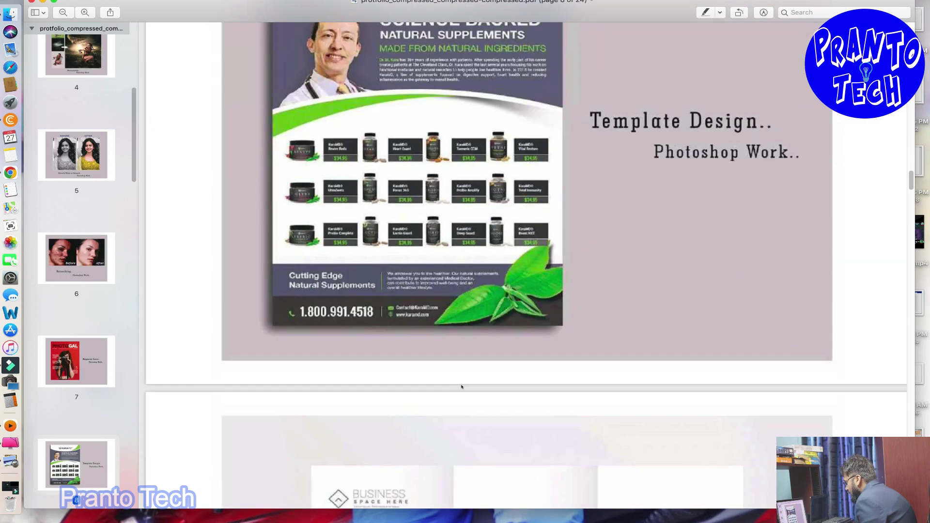
View the portfolio's CorelDRAW samples, including the brochure, certificate, lowpoly, product design and vector art pages
scroll(667, 318, down, 15)
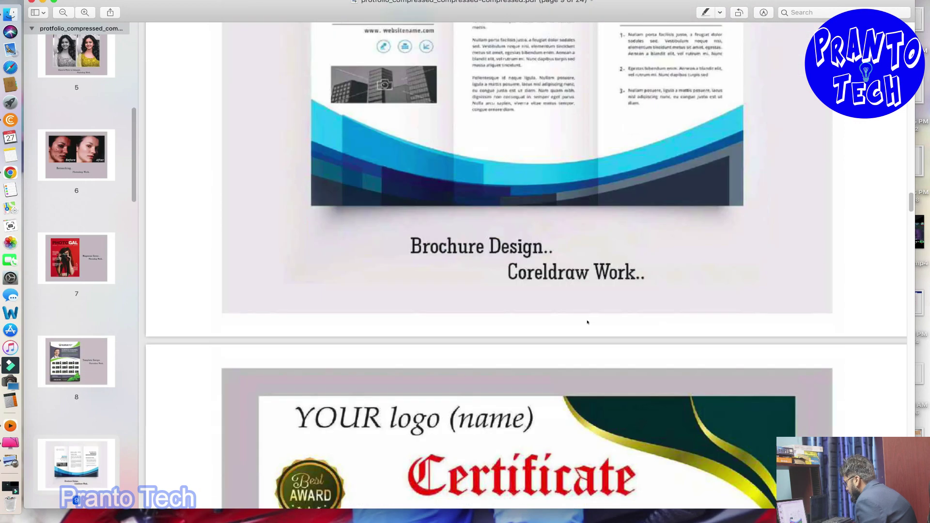
scroll(517, 290, down, 15)
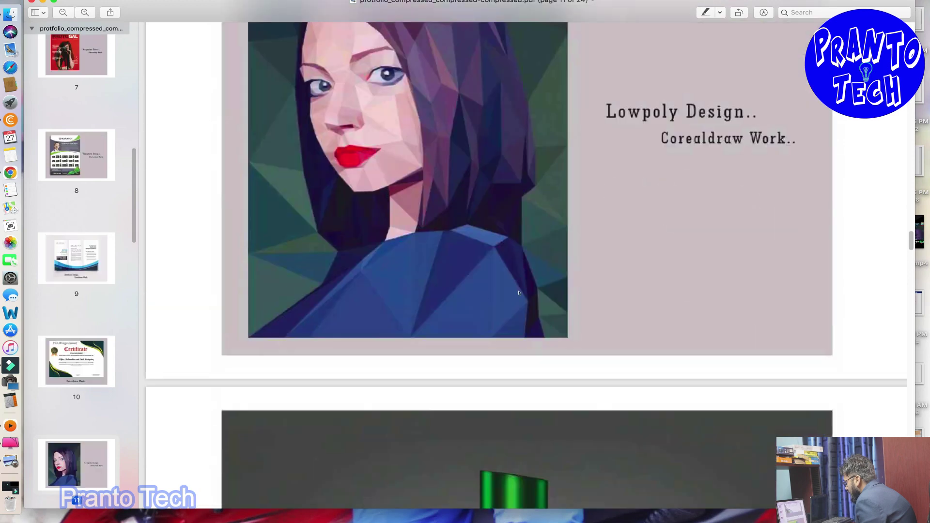
scroll(440, 281, down, 15)
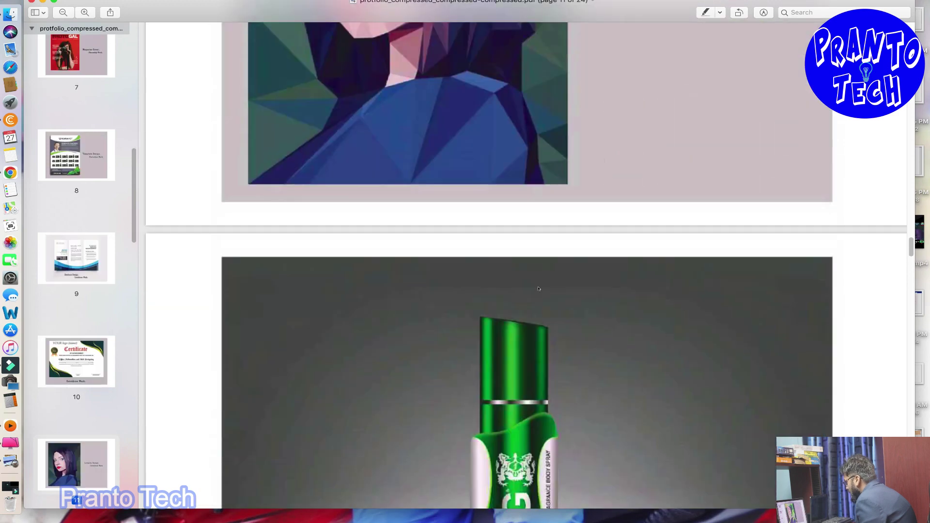
scroll(541, 290, down, 3)
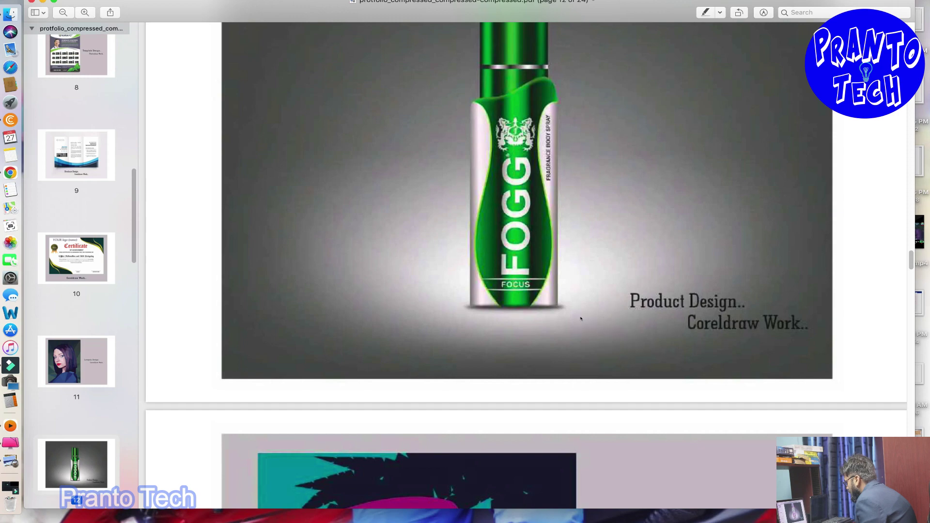
scroll(579, 321, down, 20)
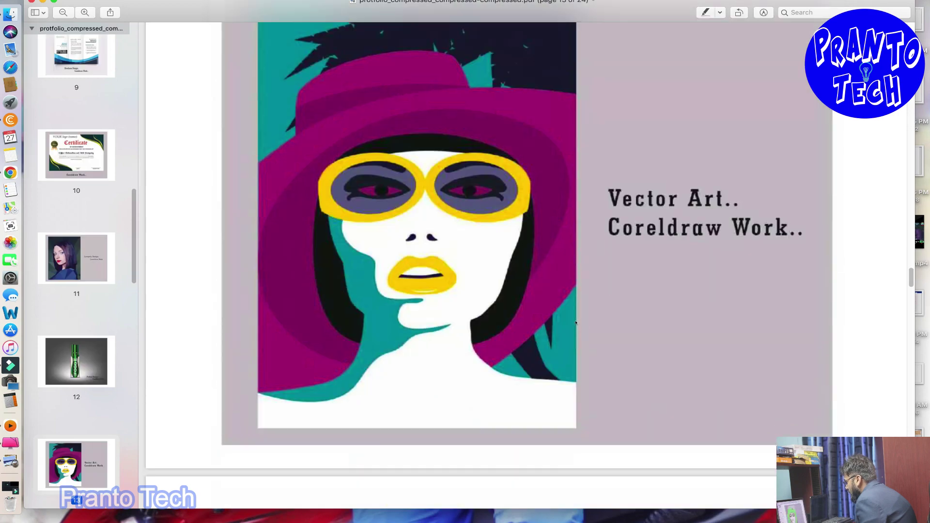
Browse the remaining Illustrator, packaging and branding samples through page 24, and return to the portfolio's cover page
scroll(575, 324, down, 20)
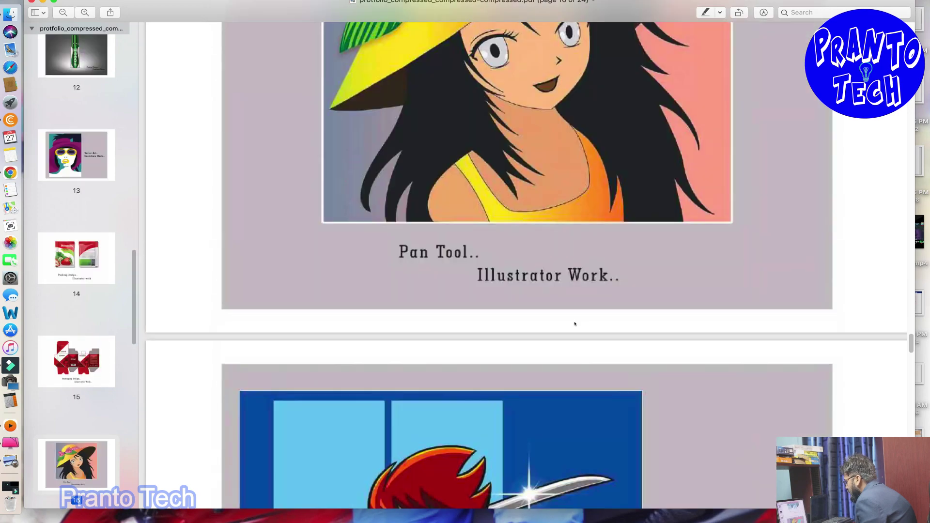
scroll(576, 324, down, 20)
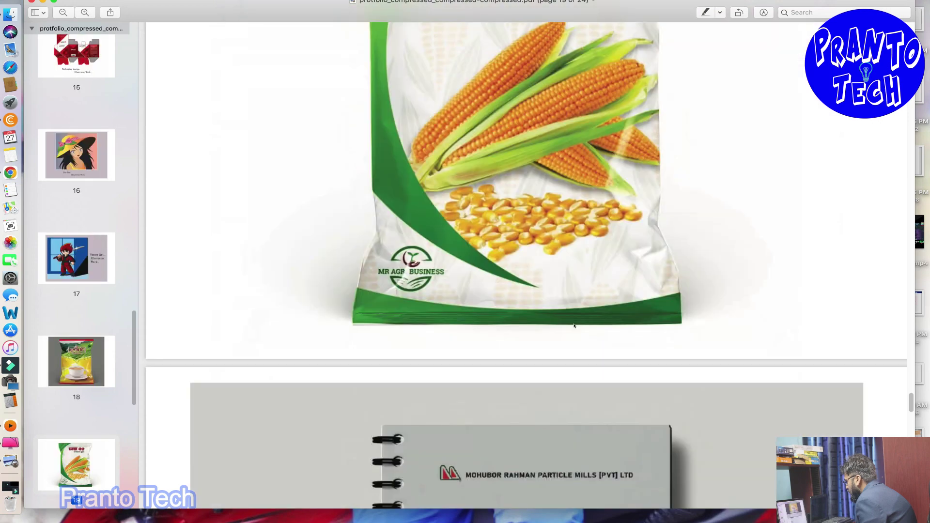
scroll(577, 326, down, 20)
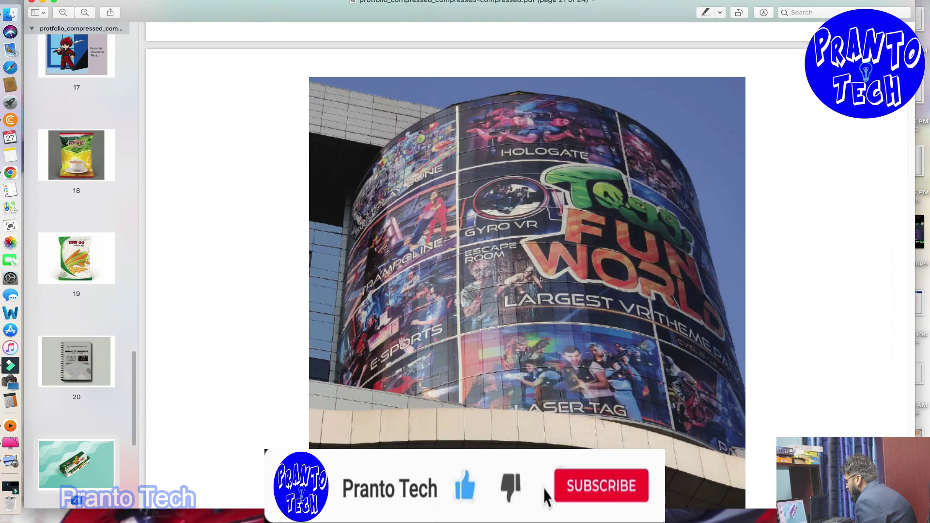
scroll(543, 282, down, 20)
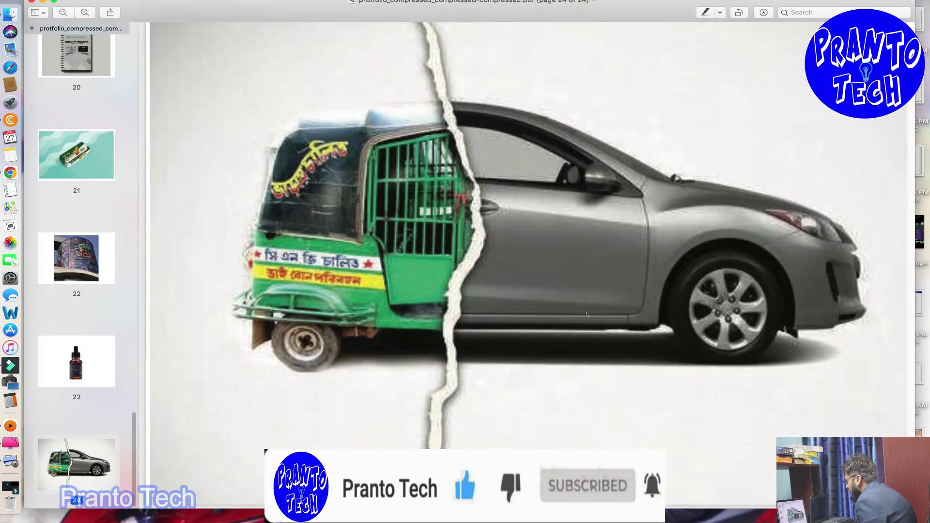
scroll(591, 310, up, 10)
scroll(591, 310, up, 10)
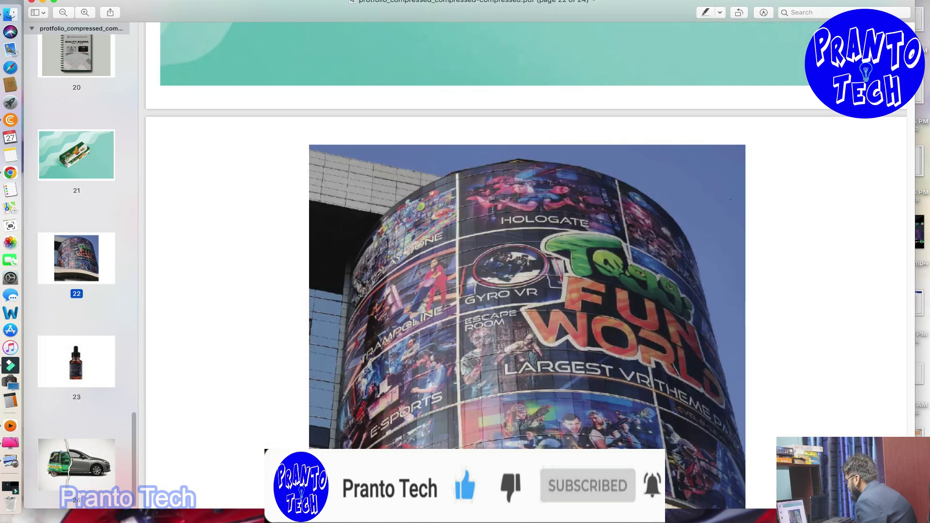
scroll(526, 267, up, 20)
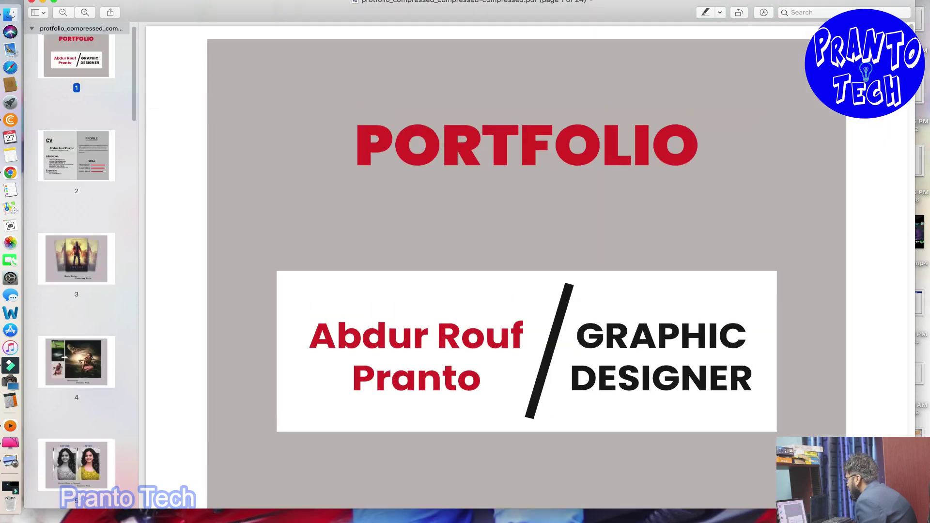
Close the portfolio PDF and the Downloads Finder window, and switch back to the Truelancer page in Chrome
key(super+w)
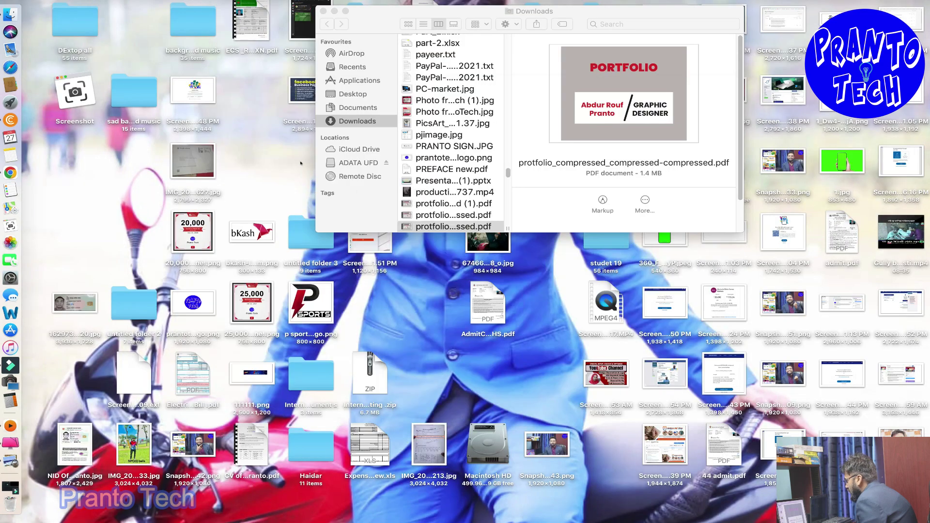
click(323, 11)
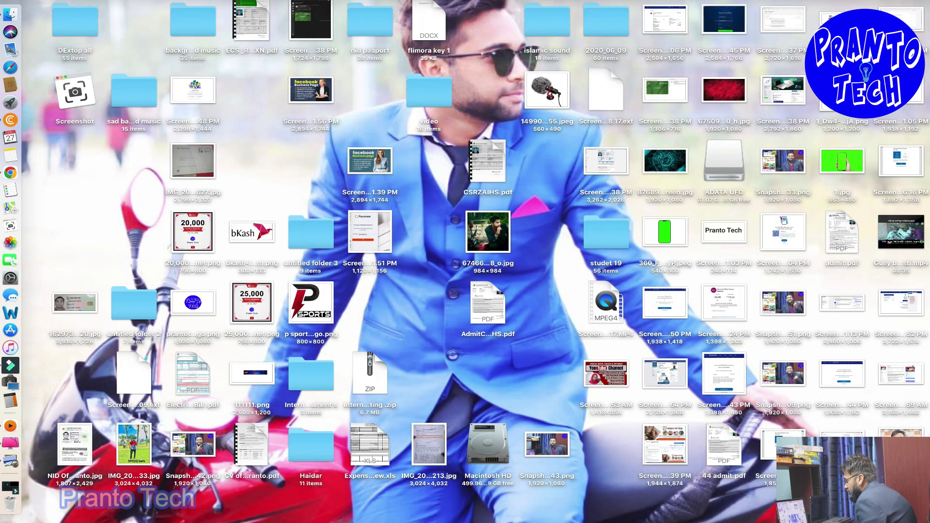
click(10, 173)
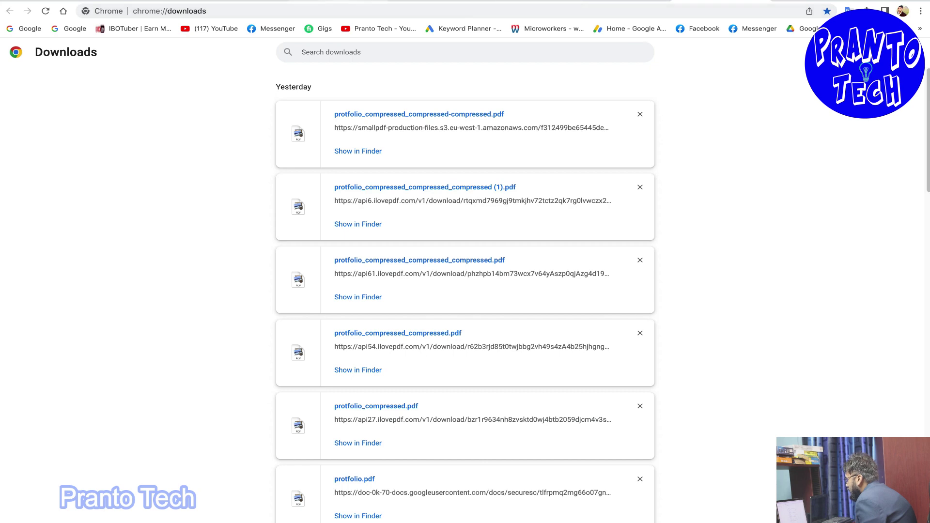
key(ctrl+shift+Tab)
key(ctrl+shift+Tab)
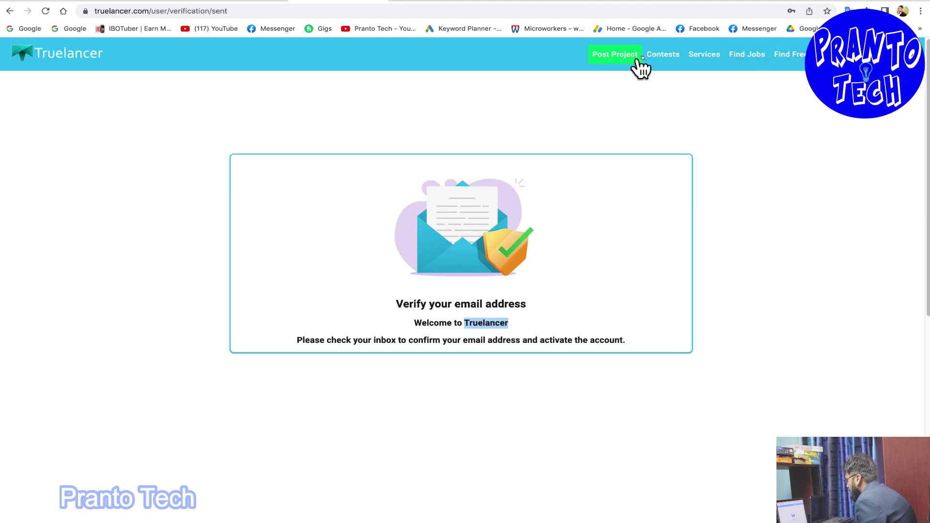
Open Truelancer's freelance jobs listing and filter it by the Graphic Design & Multimedia category
click(612, 58)
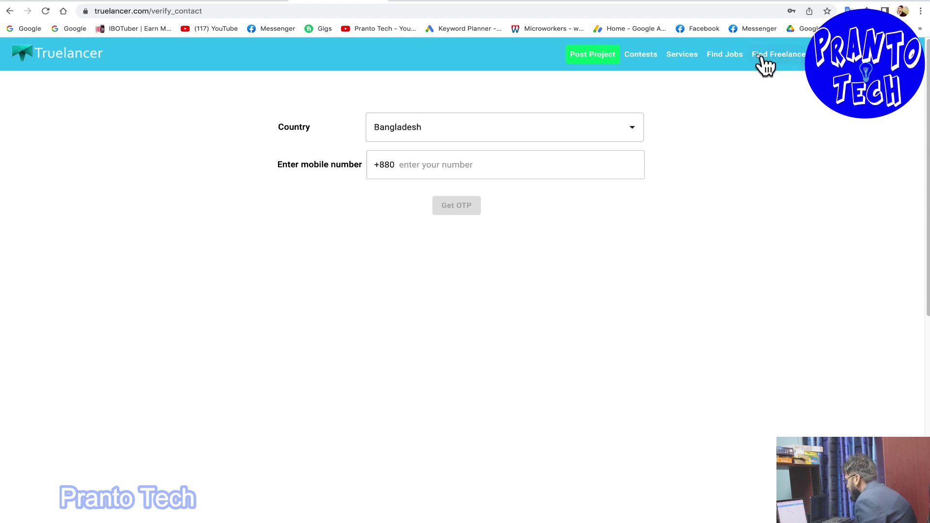
click(722, 56)
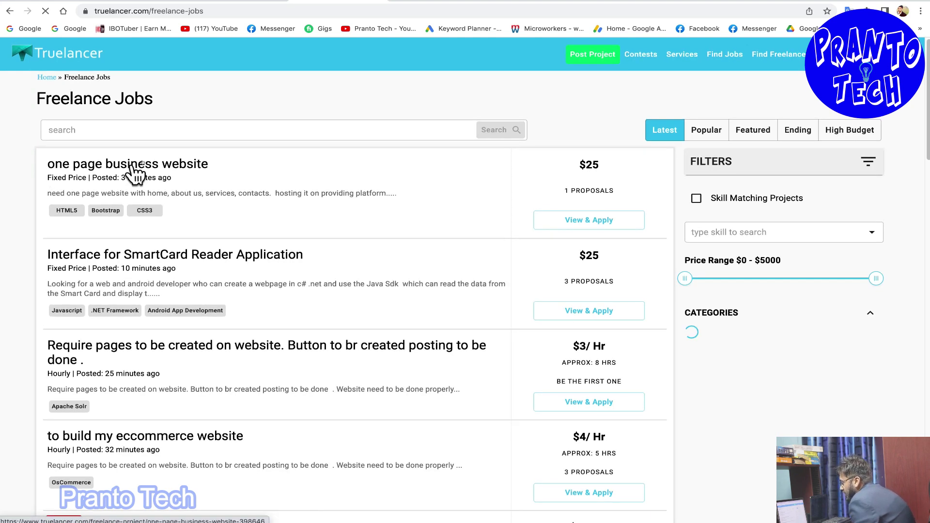
click(234, 127)
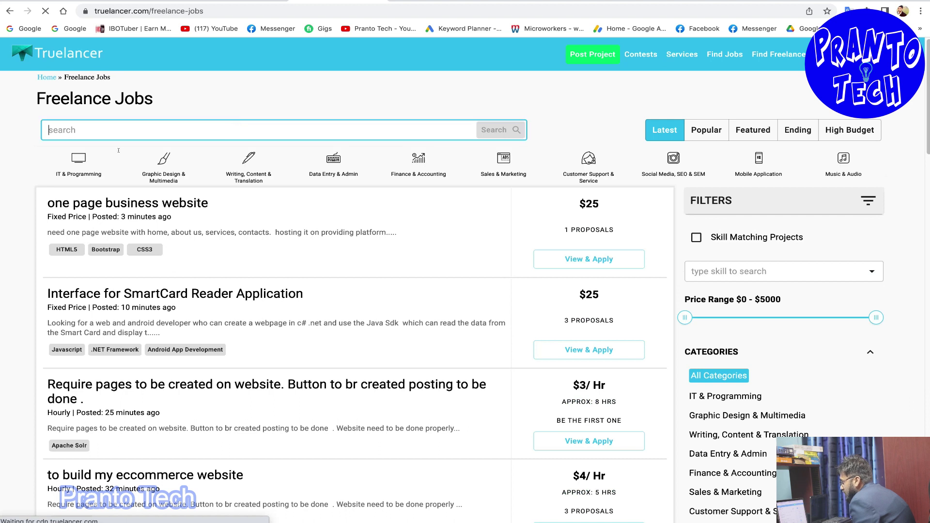
click(163, 165)
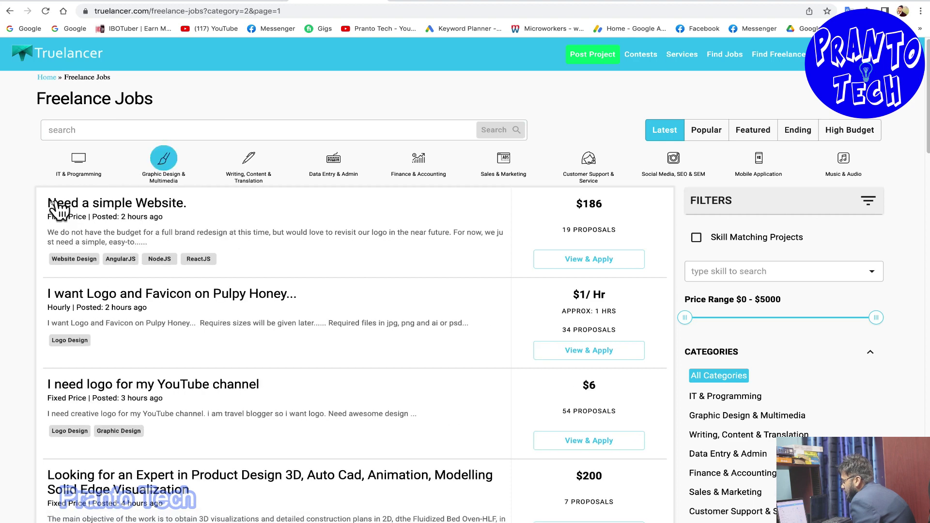
scroll(112, 139, down, 1)
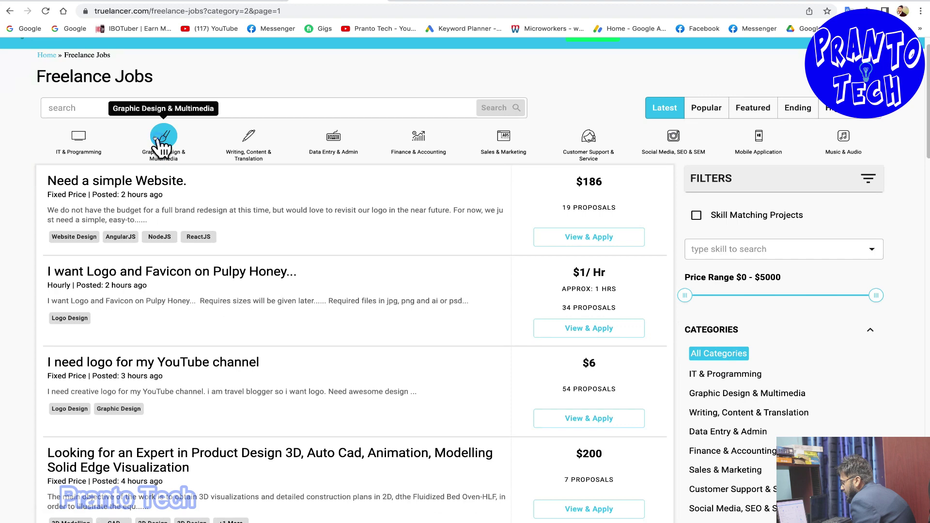
click(164, 136)
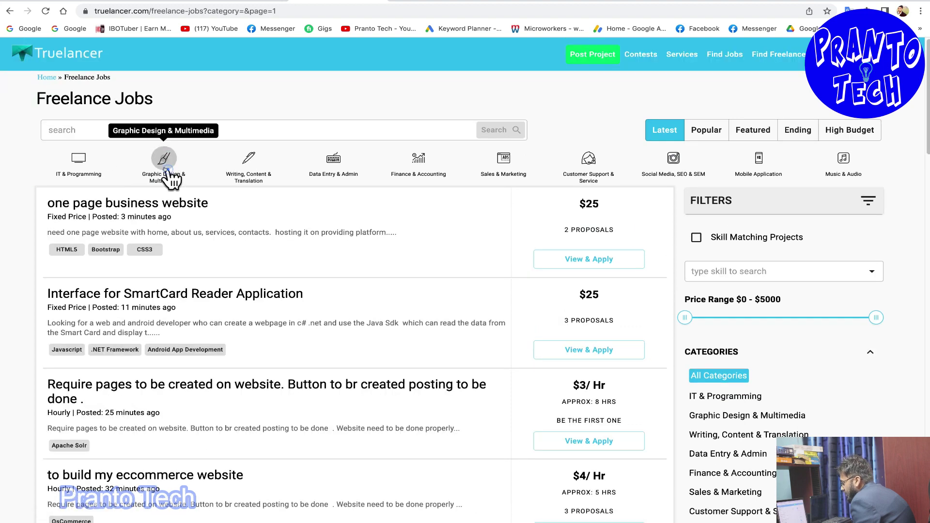
click(164, 170)
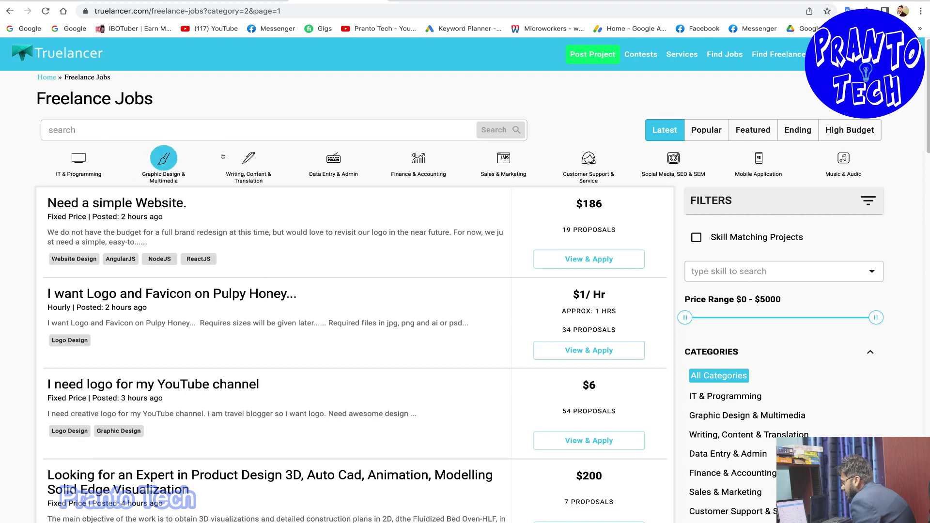
Examine the "I need logo for my YouTube channel" job's posting time, budget, number of proposals and description
scroll(189, 231, down, 3)
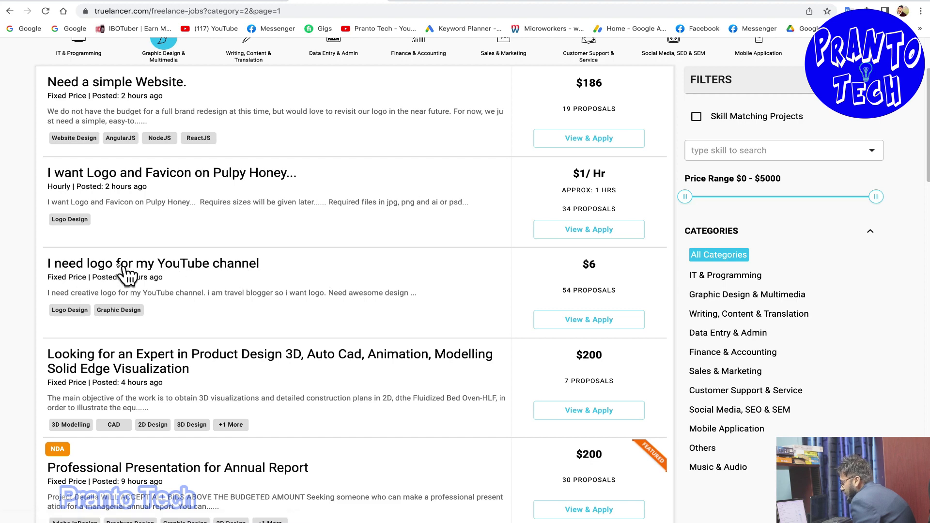
scroll(127, 274, down, 1)
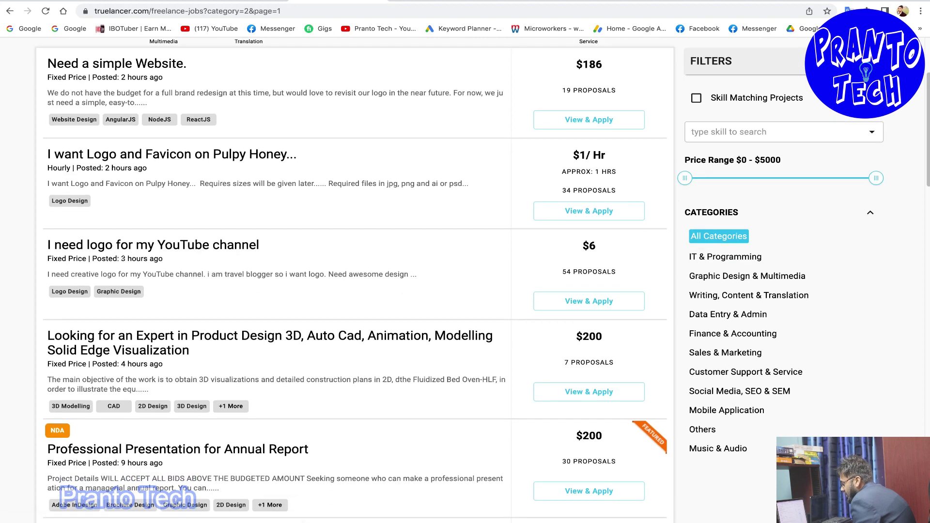
drag(119, 259, 164, 260)
double_click(589, 246)
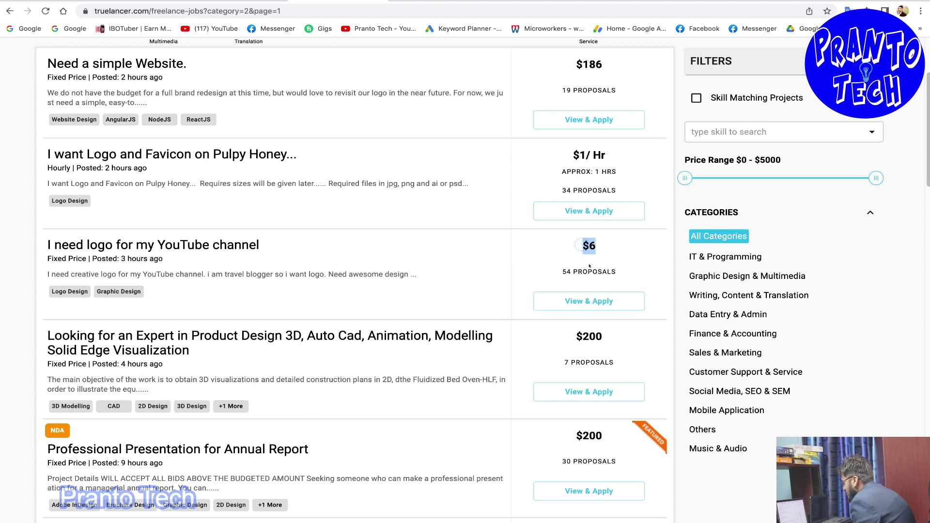
drag(555, 270, 613, 268)
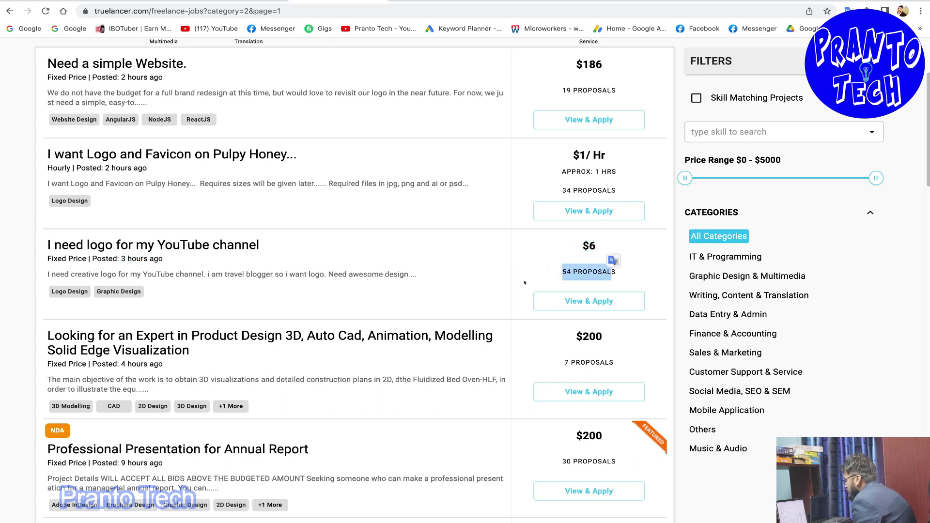
drag(45, 274, 409, 273)
scroll(284, 285, down, 5)
scroll(37, 254, up, 5)
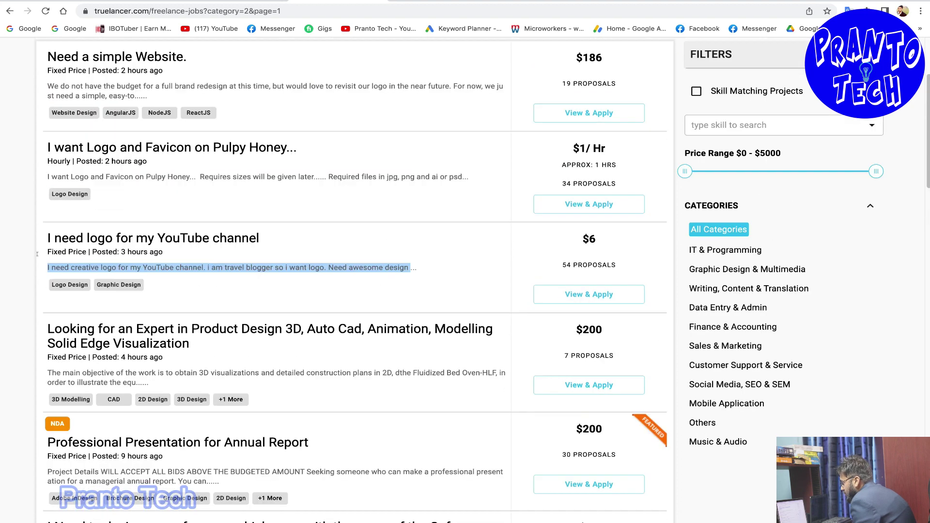
Look through the remaining Graphic Design & Multimedia jobs down to the last listing and return to the category filters
scroll(188, 295, down, 3)
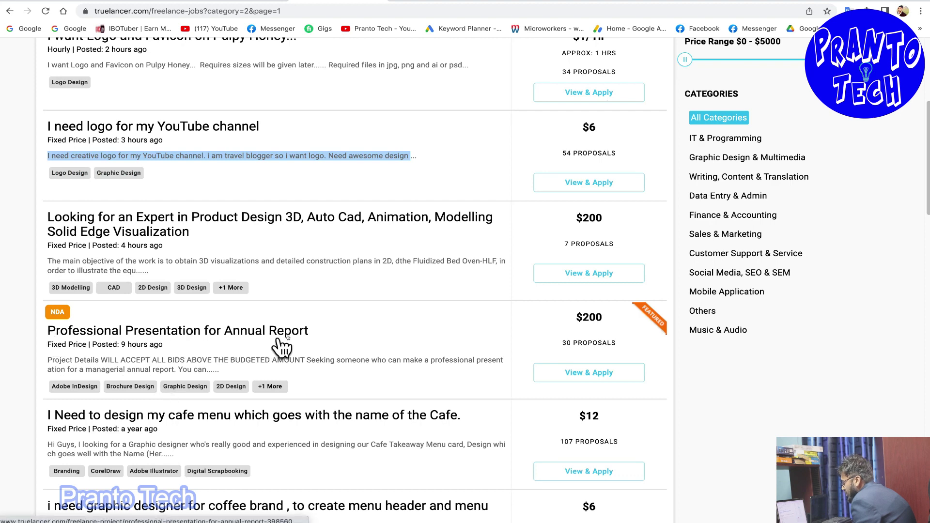
scroll(340, 407, down, 10)
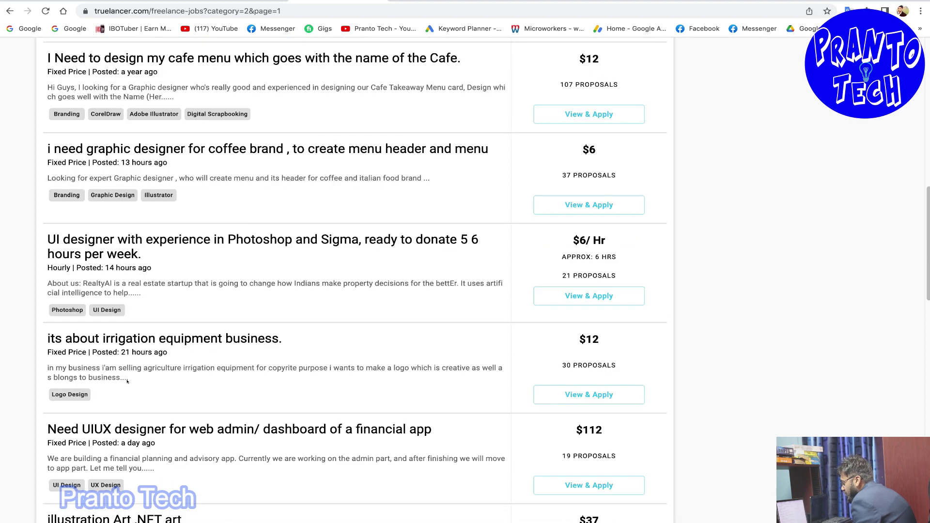
scroll(249, 430, down, 7)
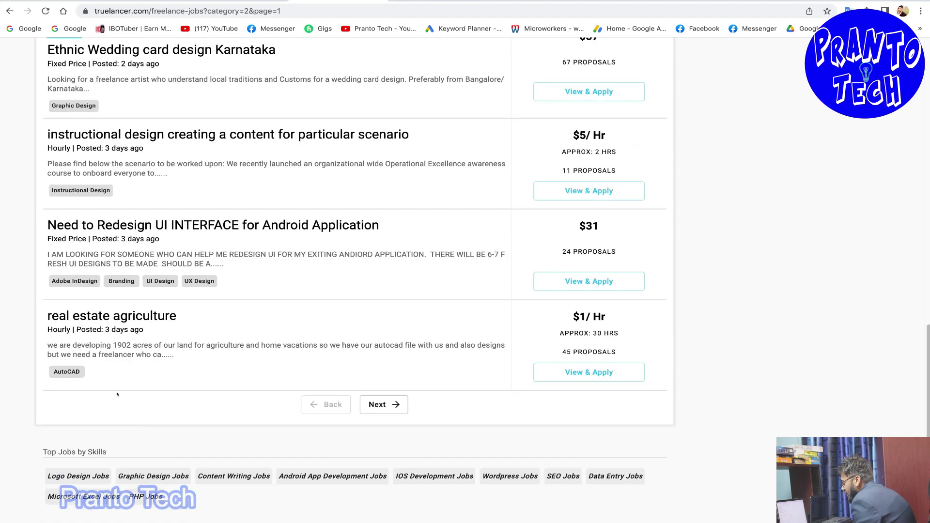
scroll(143, 328, up, 20)
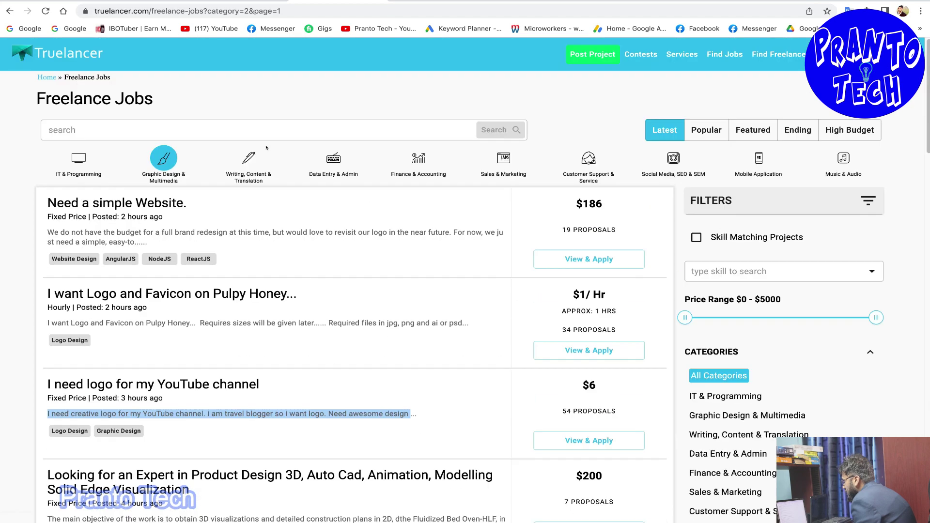
Filter the freelance jobs by Data Entry & Admin and open the "Need a Data Entry Specialist" job
click(333, 165)
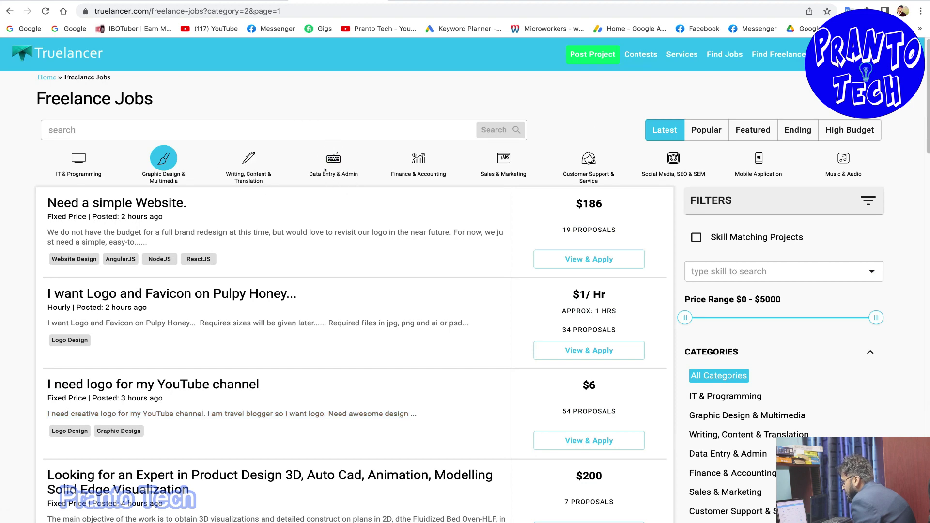
scroll(216, 289, down, 1)
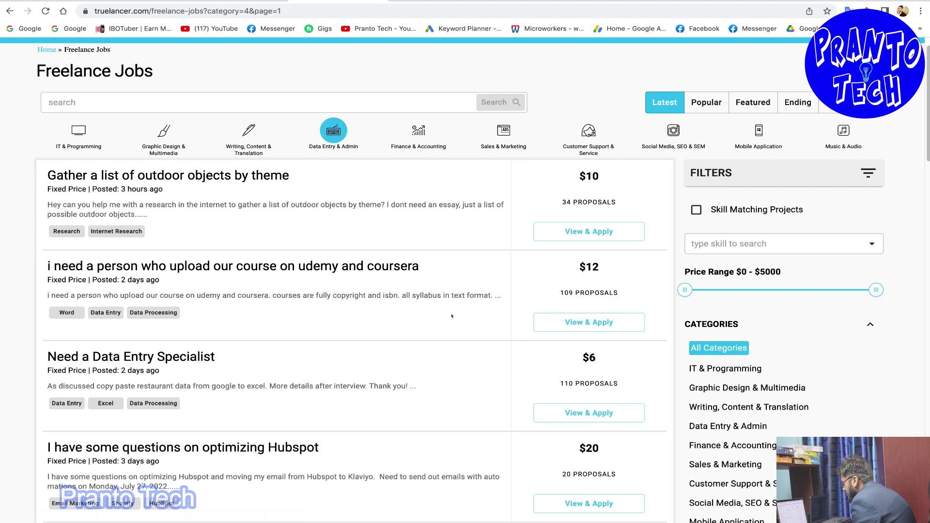
scroll(451, 317, down, 1)
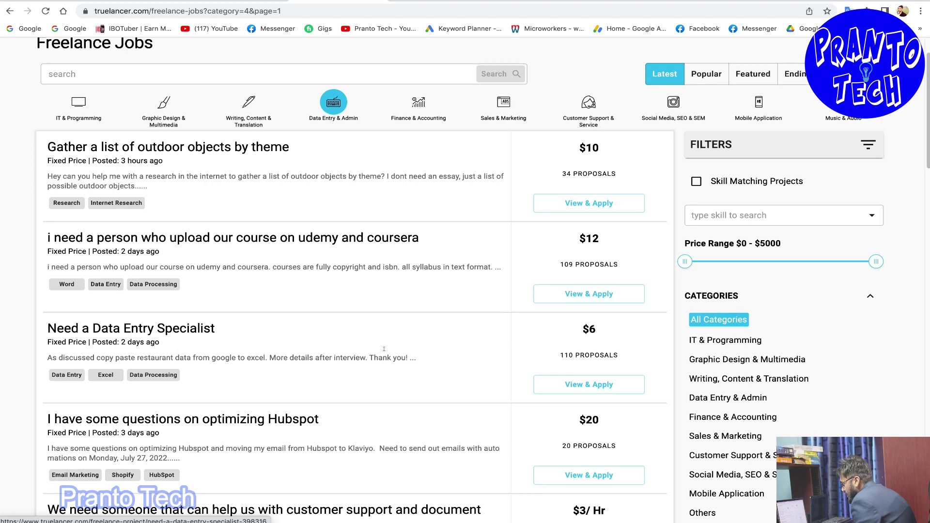
scroll(384, 349, down, 6)
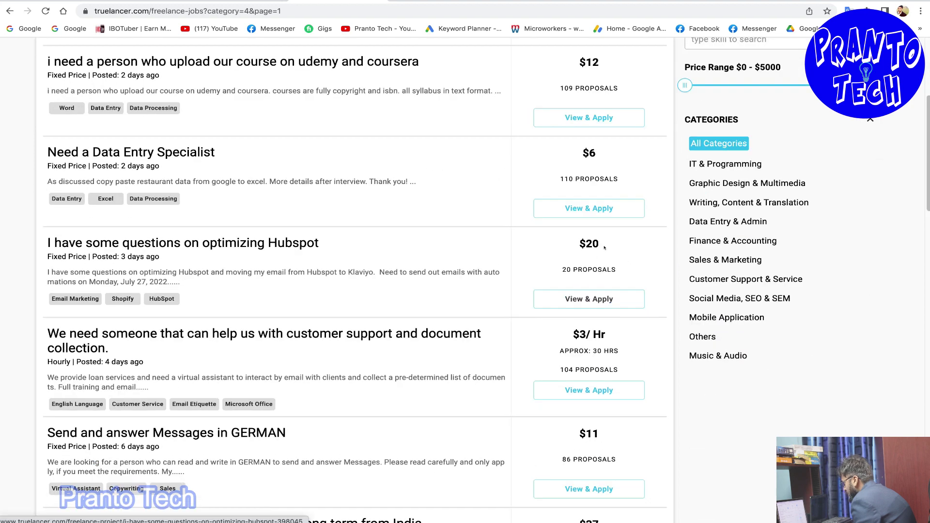
click(90, 155)
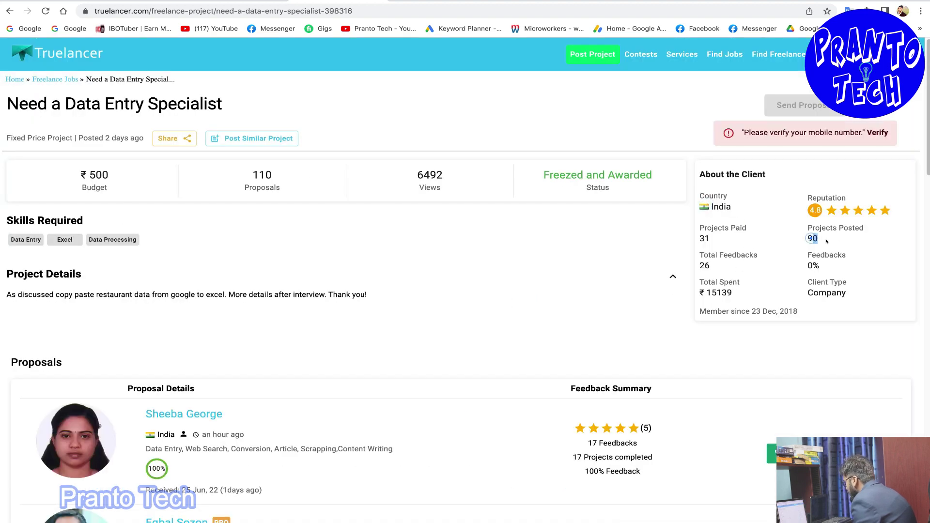
Examine the data entry job's first proposals with their feedback summaries, and its budget
scroll(228, 325, down, 3)
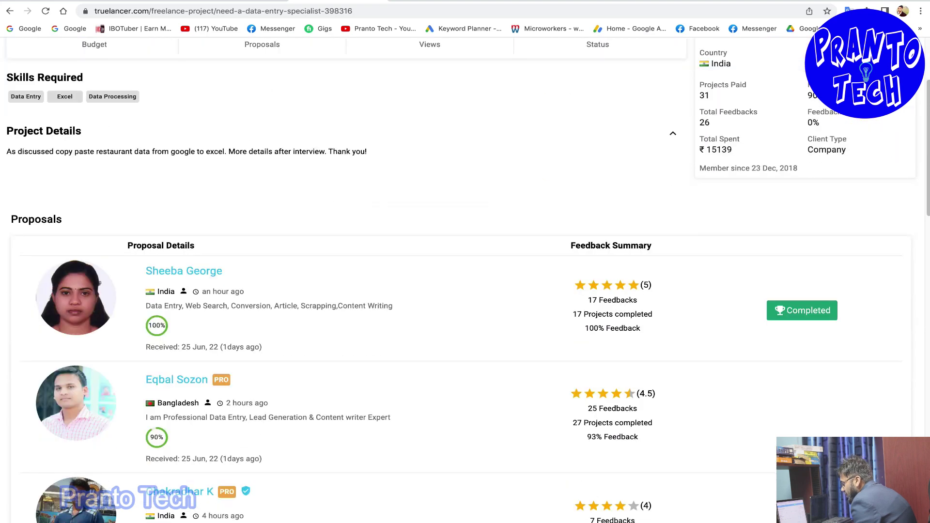
scroll(253, 409, down, 3)
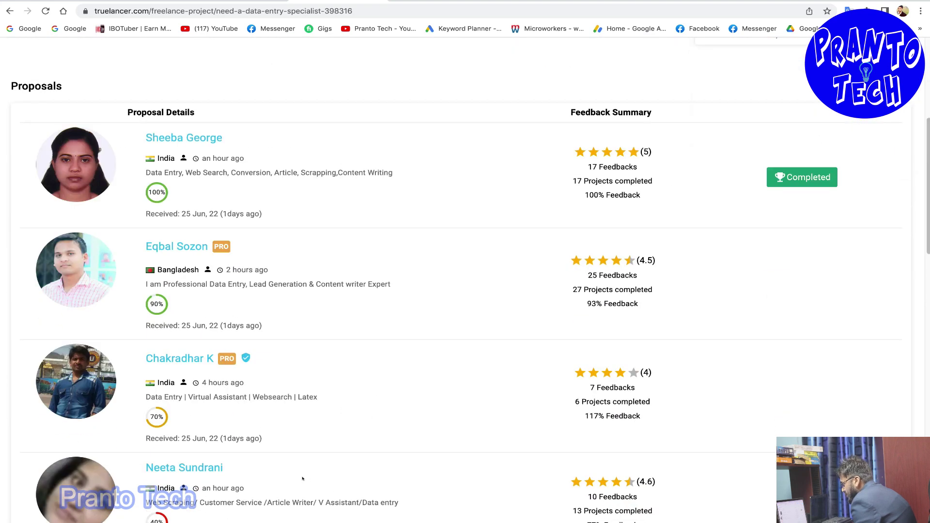
scroll(303, 478, up, 6)
drag(88, 173, 109, 173)
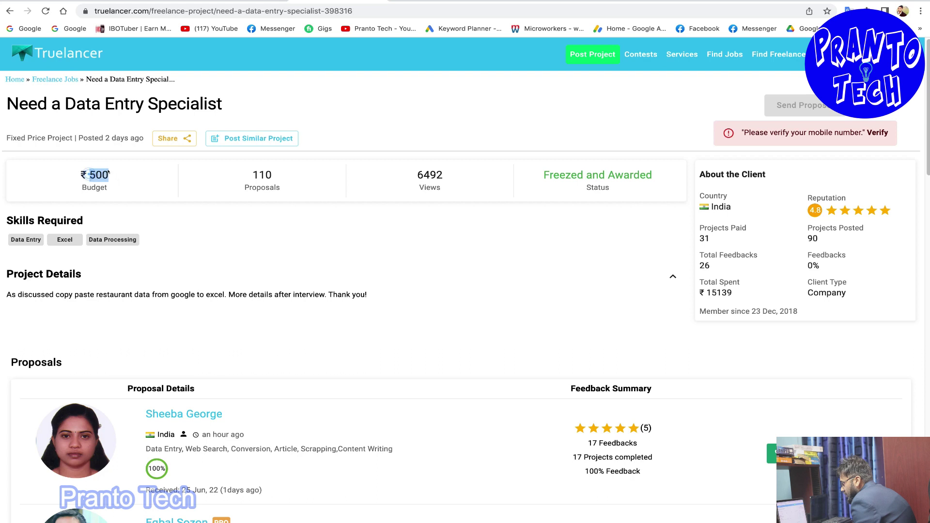
click(76, 191)
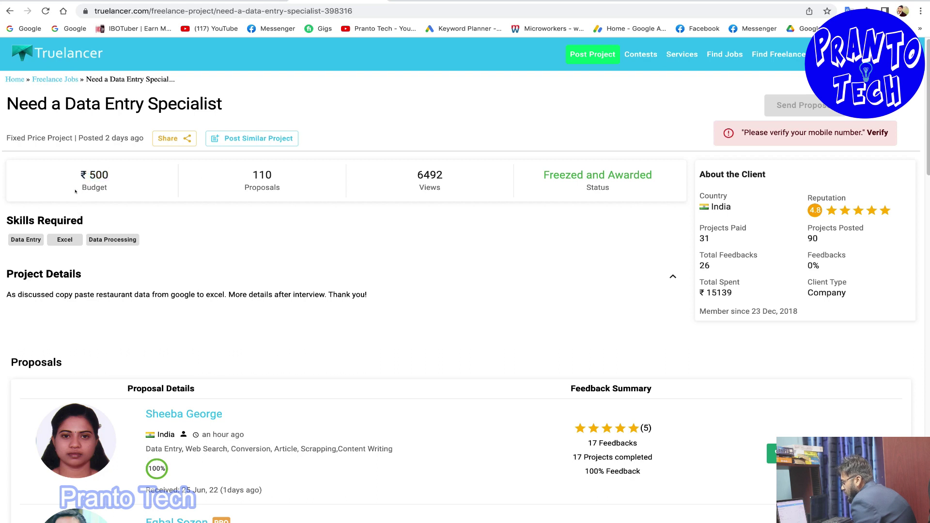
drag(83, 175, 109, 175)
click(78, 187)
double_click(81, 188)
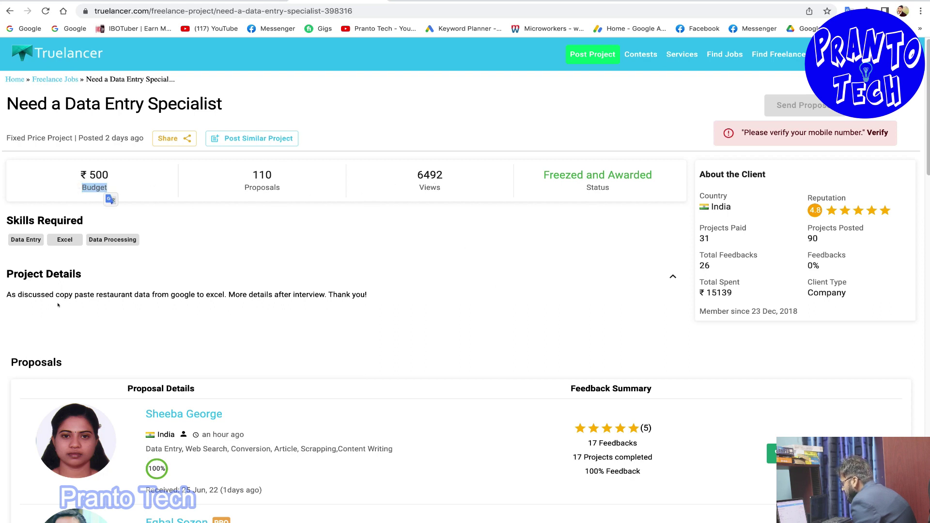
Read the data entry job's project details and look through its submitted proposals down to the page footer
scroll(58, 304, down, 3)
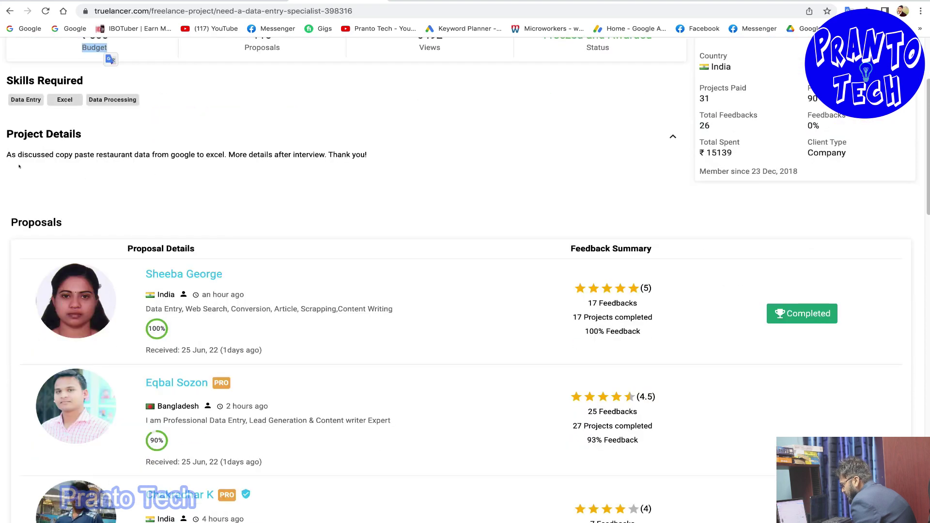
drag(88, 155, 7, 154)
click(302, 173)
scroll(365, 206, down, 15)
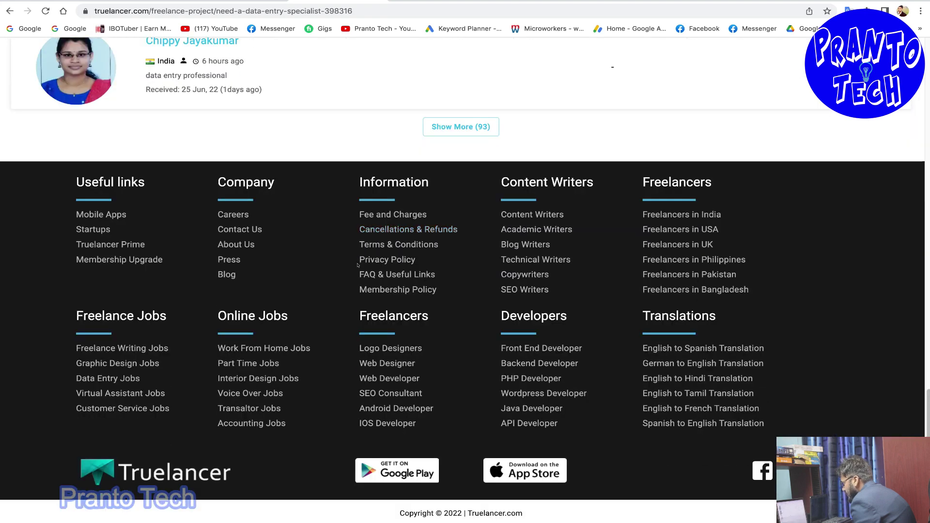
scroll(366, 239, up, 15)
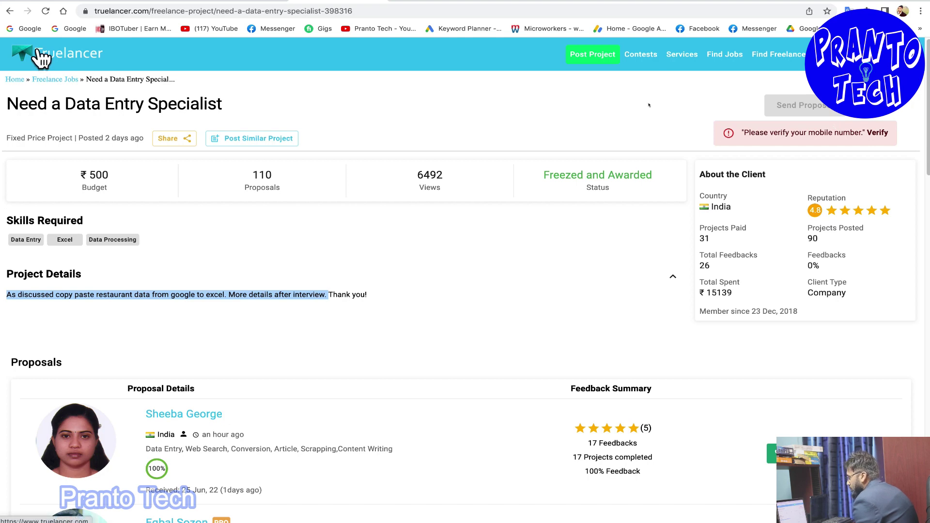
scroll(704, 363, down, 15)
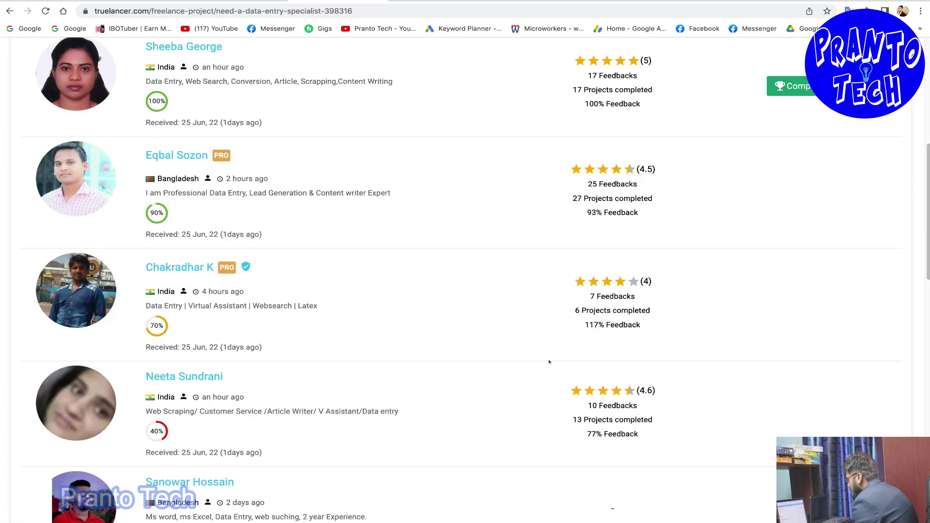
scroll(338, 305, up, 15)
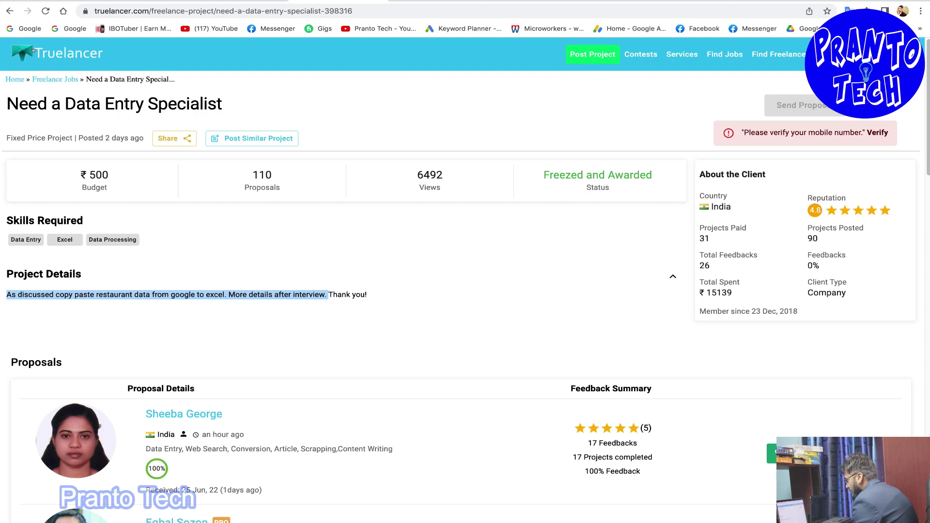
Return to the Truelancer home page, look through it, and start filling in the mobile number on the contact verification page
click(66, 54)
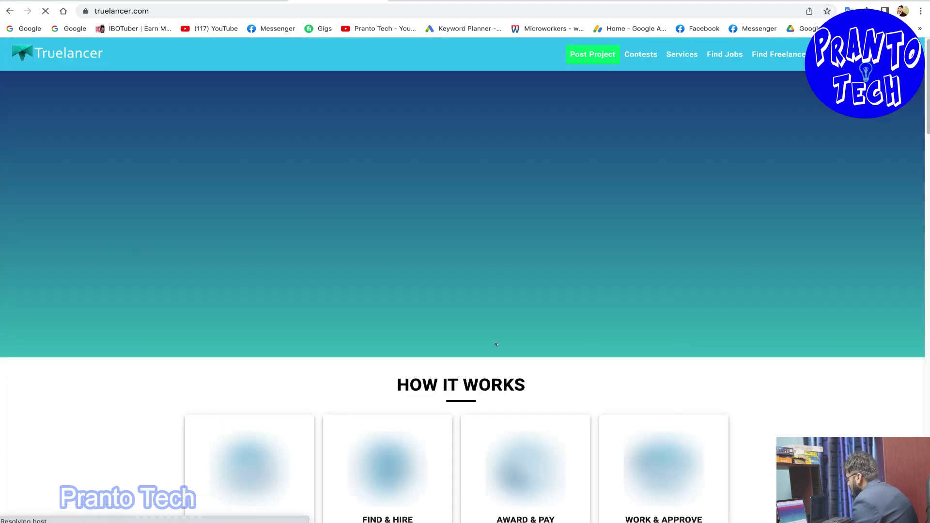
scroll(494, 344, down, 8)
scroll(449, 286, down, 4)
scroll(402, 345, down, 5)
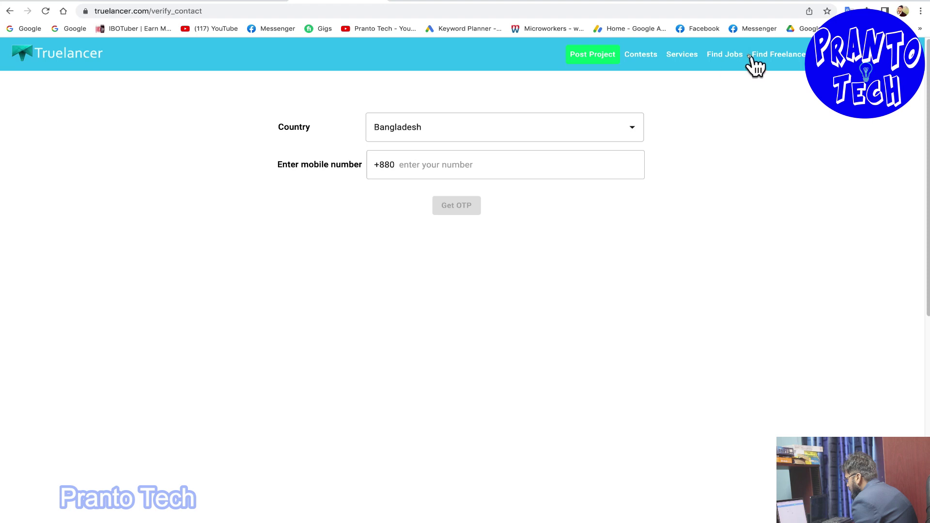
click(531, 177)
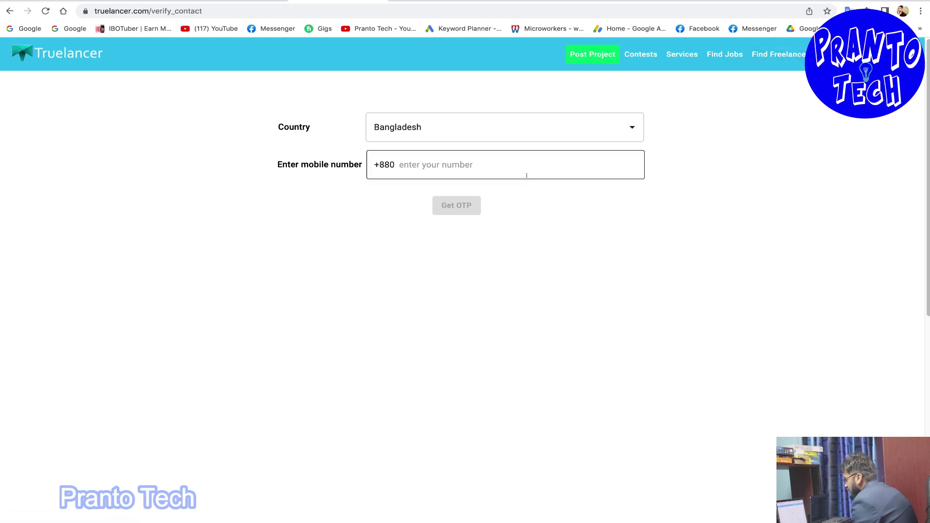